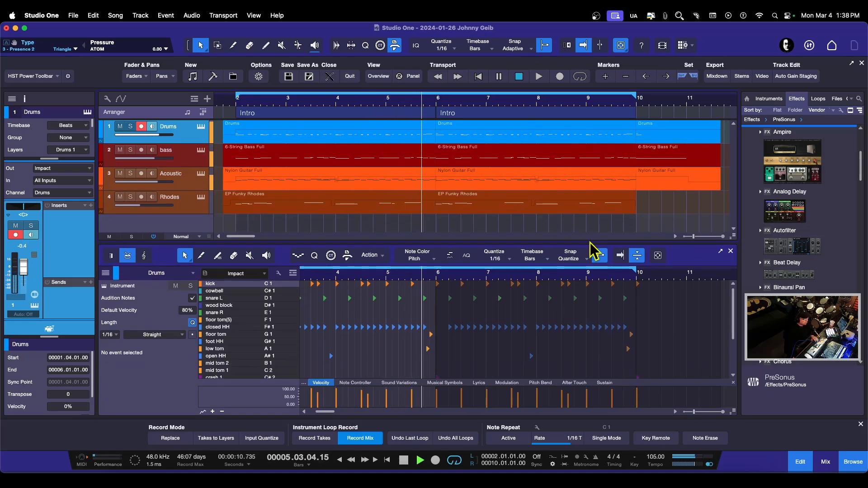
# - Stop playback and enlarge the Drums track's height in the arrangement
pyautogui.press('space')
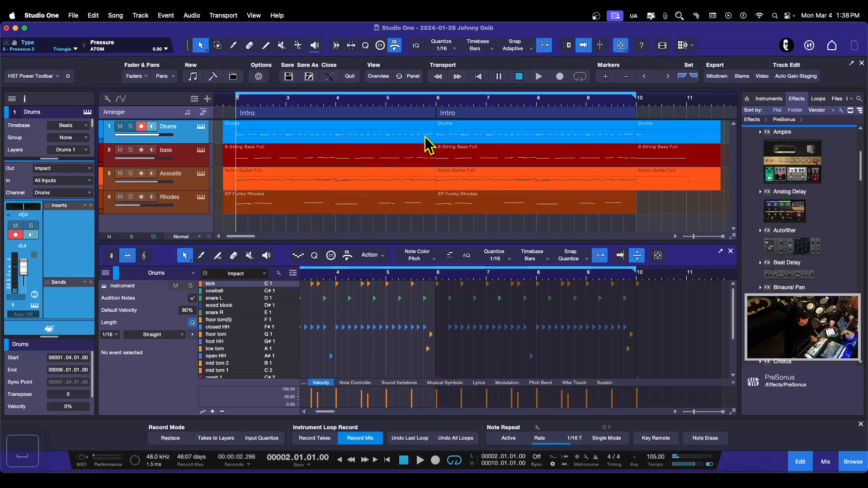
pyautogui.moveTo(200, 144); pyautogui.dragTo(200, 178)
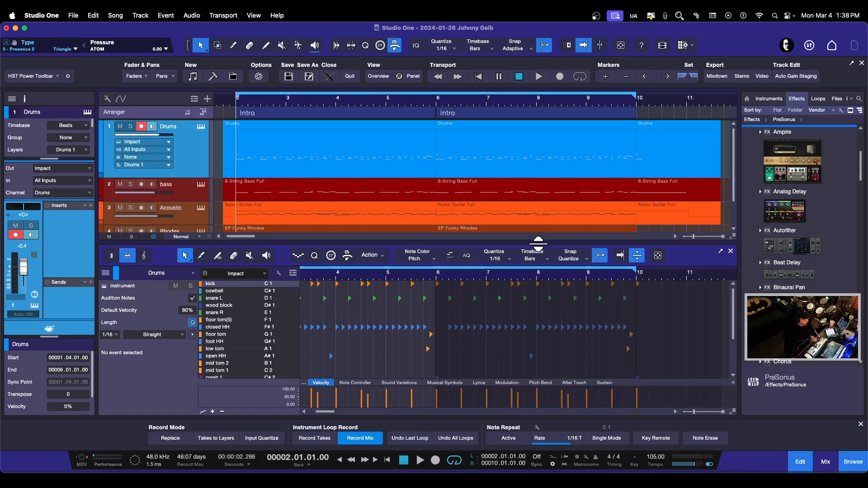
pyautogui.click(621, 46)
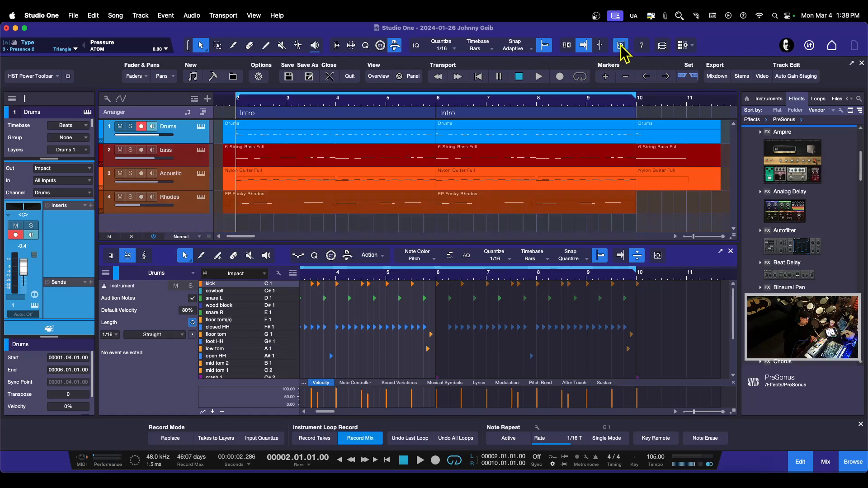
pyautogui.moveTo(185, 144); pyautogui.dragTo(185, 190)
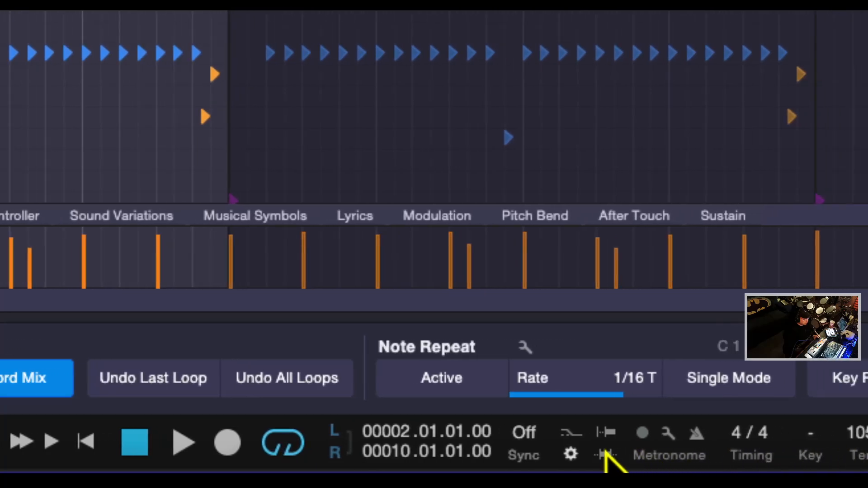
# - Toggle the record panel's display and switch the Replace record mode on and back off
pyautogui.click(570, 455)
pyautogui.click(570, 455)
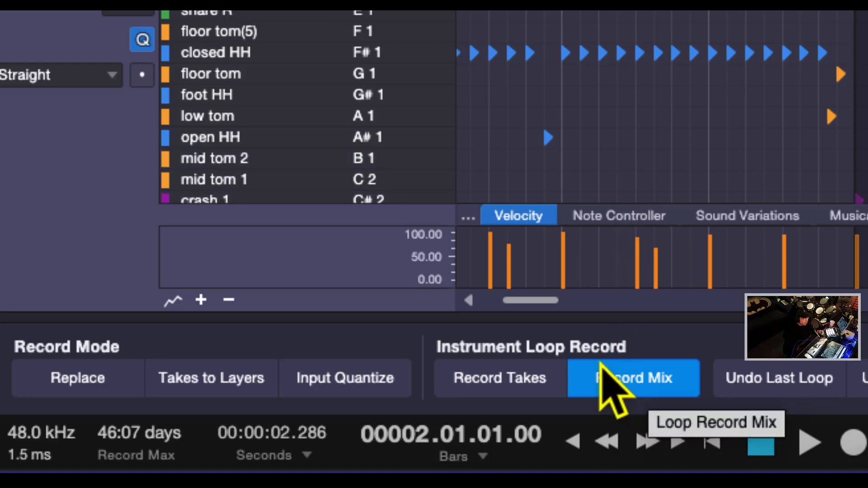
pyautogui.click(105, 382)
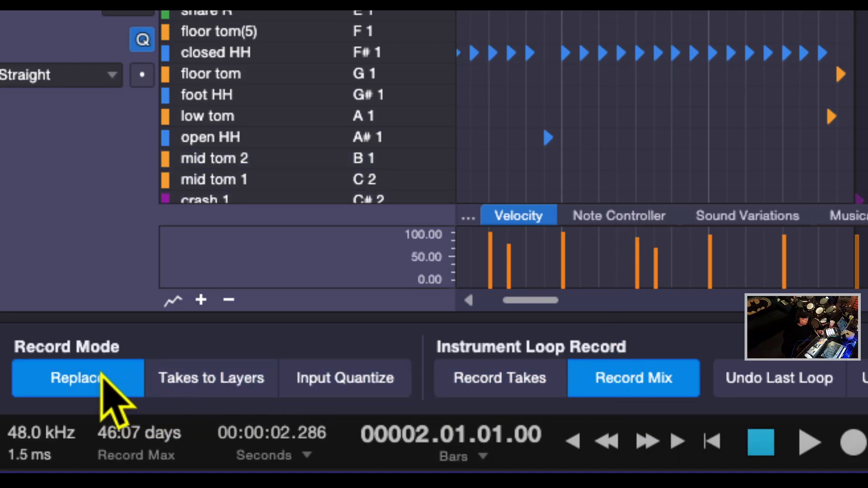
pyautogui.click(100, 380)
pyautogui.press('super+alt+8')
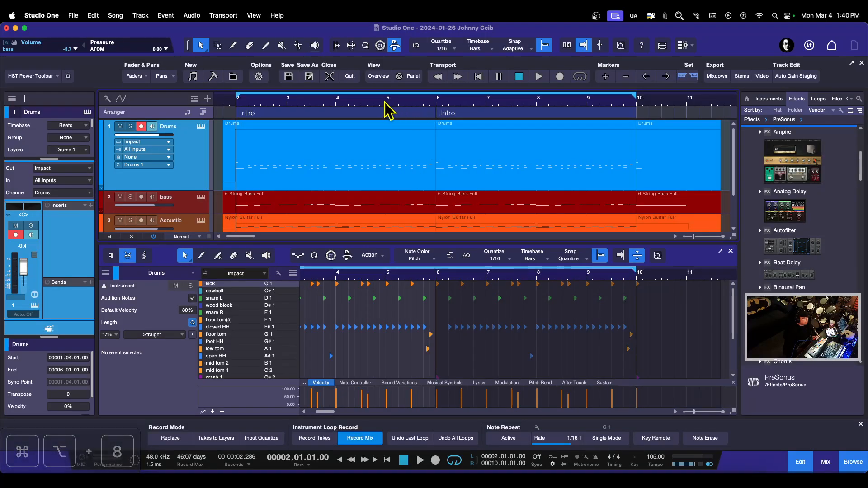
# - Set the playback start to bar 4 and audition the drum groove leading into bar 6
pyautogui.click(362, 104)
pyautogui.press('space')
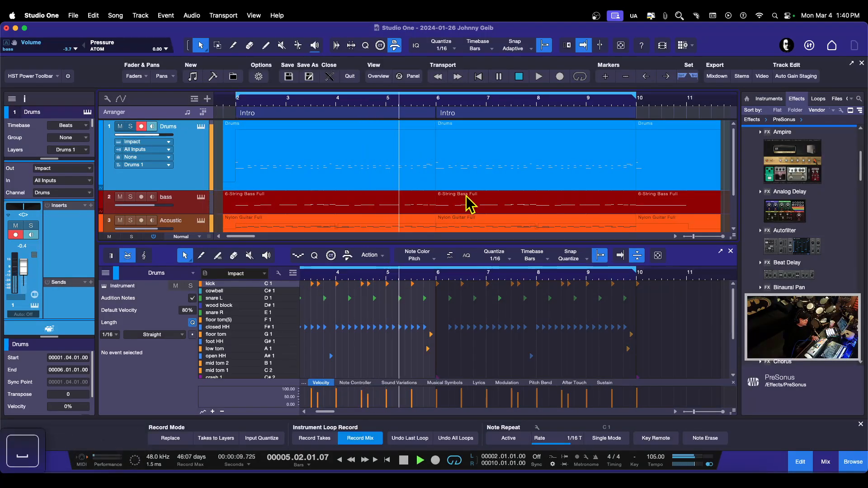
pyautogui.press('space')
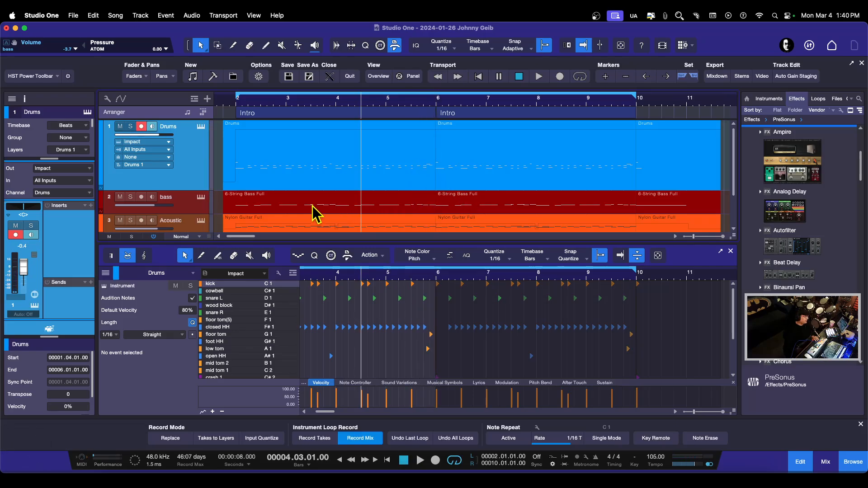
pyautogui.click(336, 99)
pyautogui.press('space')
pyautogui.press('space')
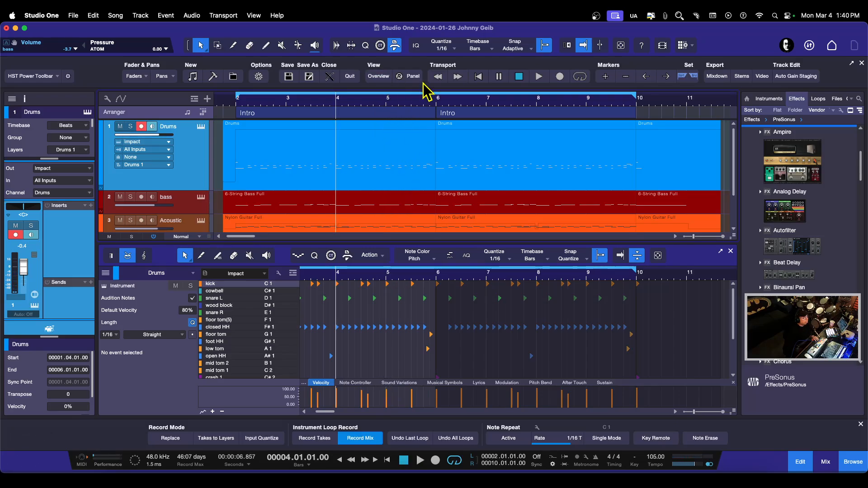
# - Enable Input Quantize and check the available quantize values, keeping 1/16
pyautogui.click(416, 46)
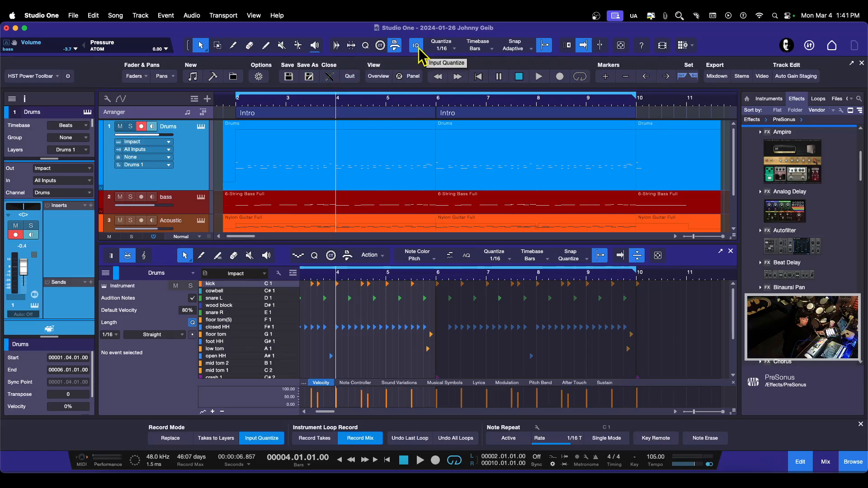
pyautogui.click(452, 49)
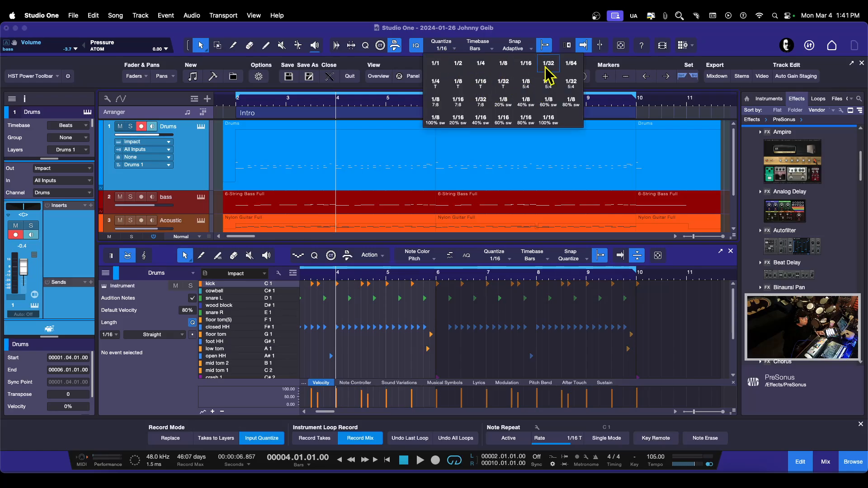
pyautogui.click(508, 32)
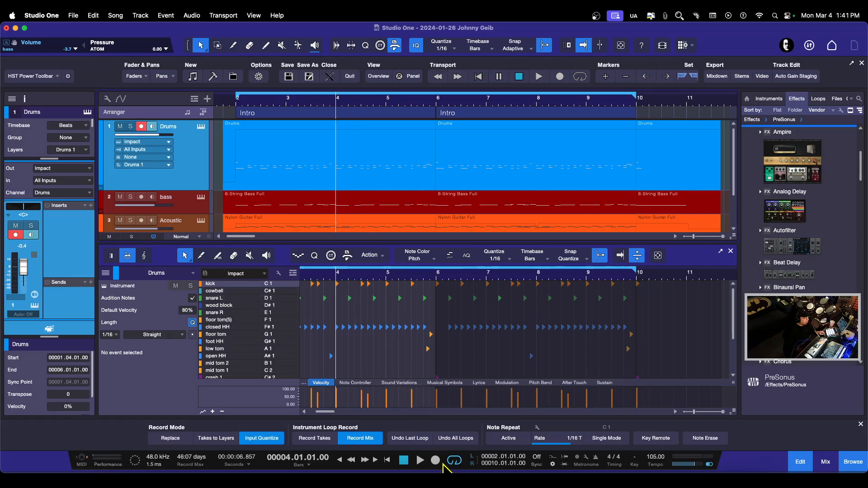
pyautogui.click(436, 460)
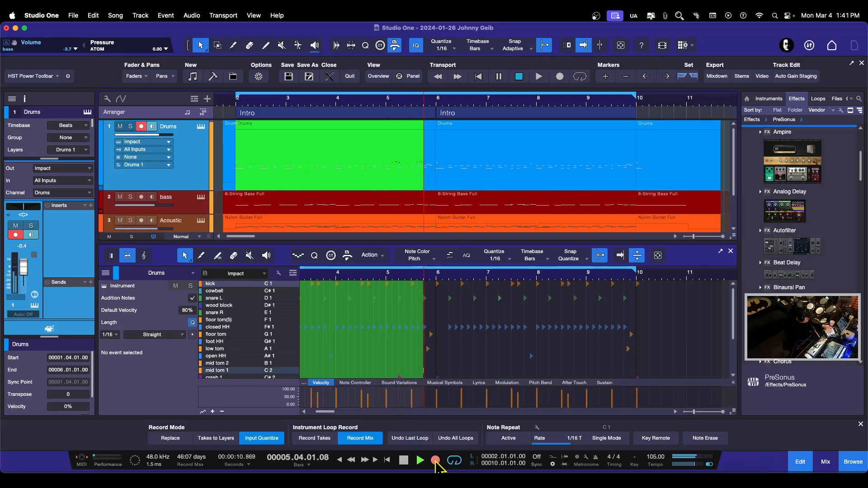
pyautogui.press('space')
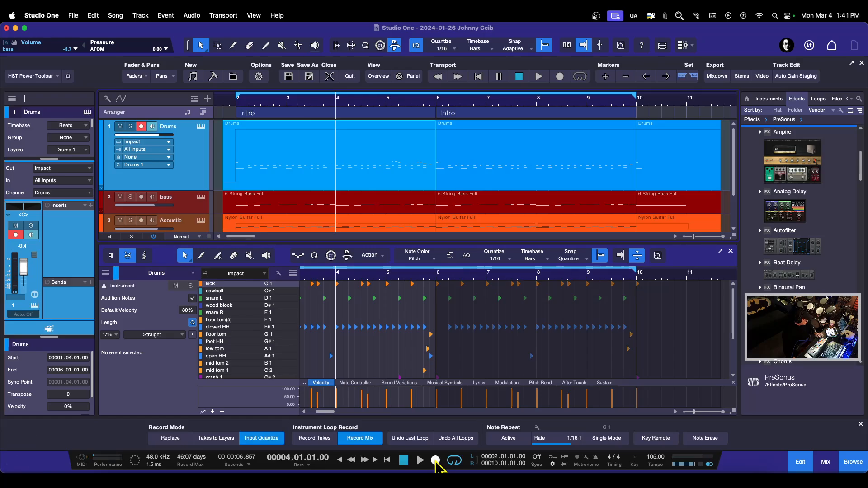
pyautogui.press('super+z')
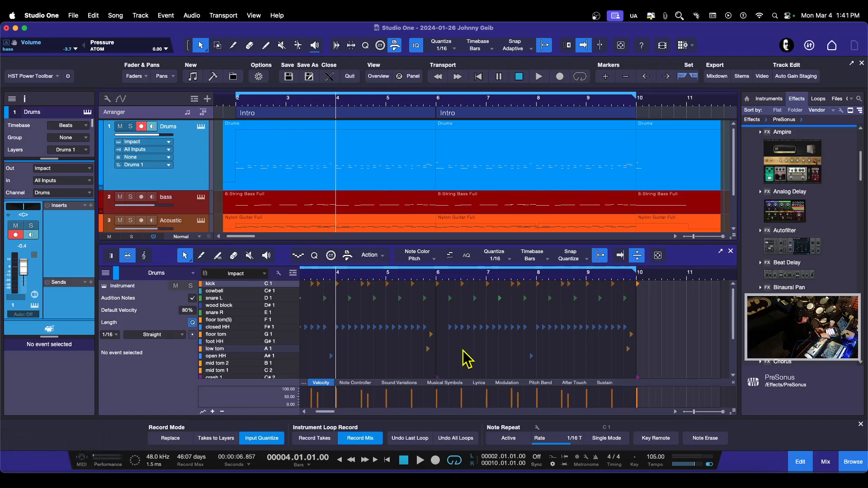
# - Record a tom fill in bar 5 over the existing Drums part and play it back from bar 4
pyautogui.press('KP_Multiply')
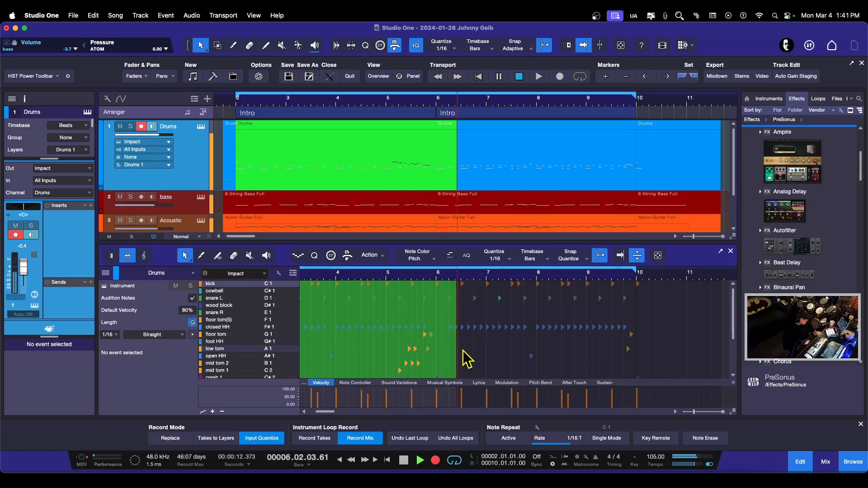
pyautogui.press('space')
pyautogui.press('space')
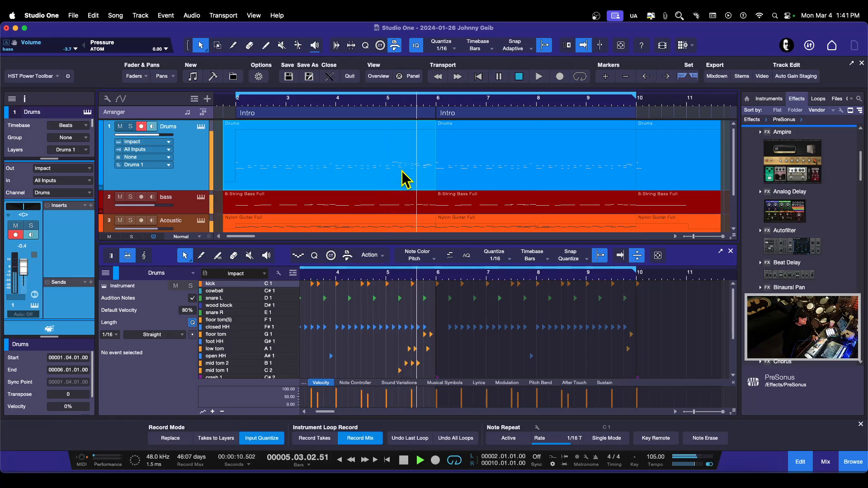
pyautogui.press('space')
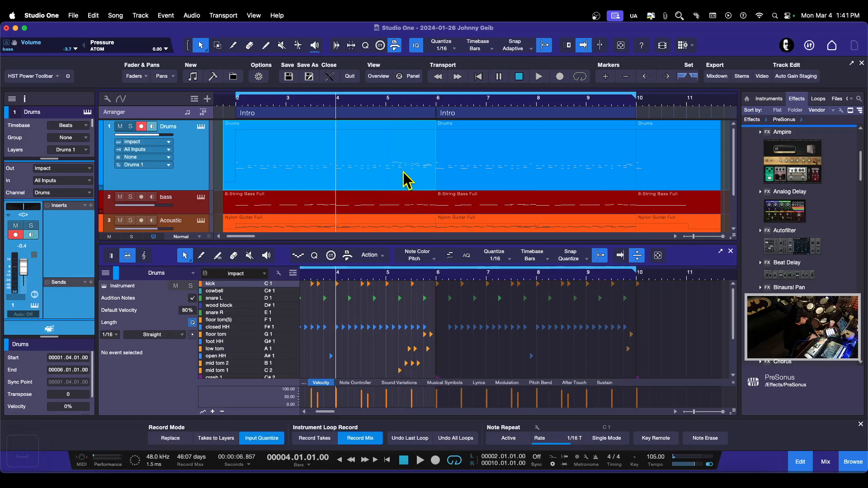
# - Overdub snare L and snare R hits onto the bar 5 fill in two recording passes and play back the result
pyautogui.press('KP_Multiply')
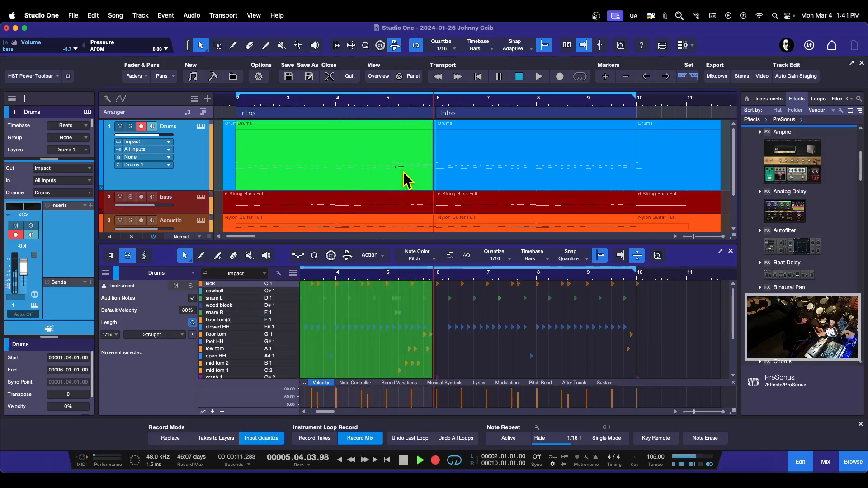
pyautogui.press('space')
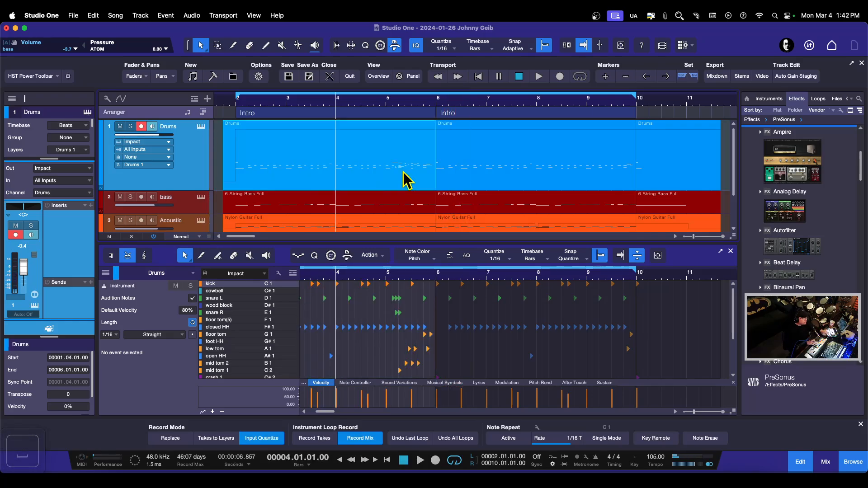
pyautogui.press('KP_Multiply')
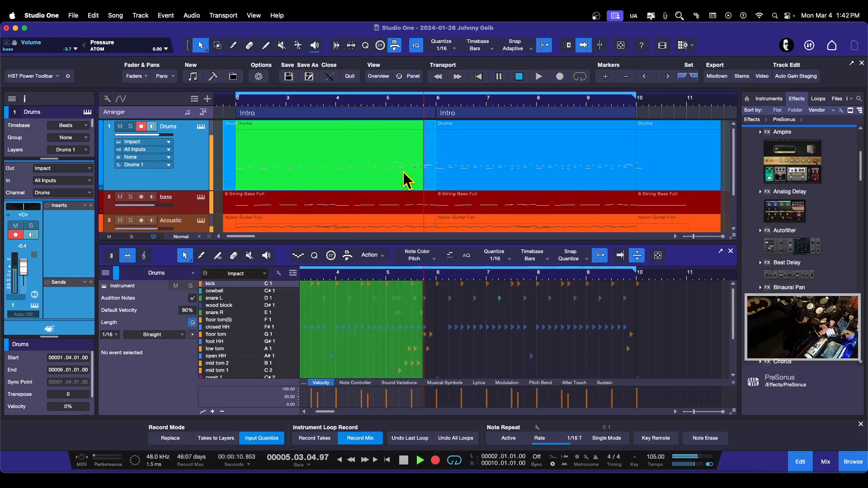
pyautogui.press('space')
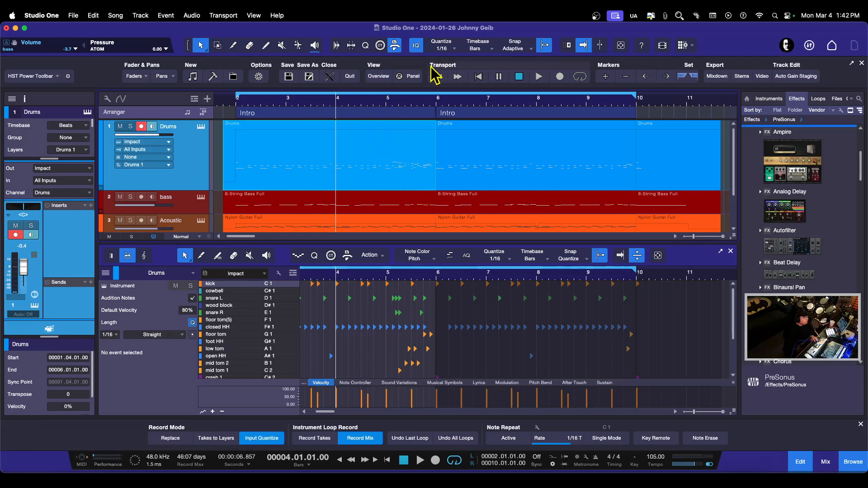
pyautogui.press('space')
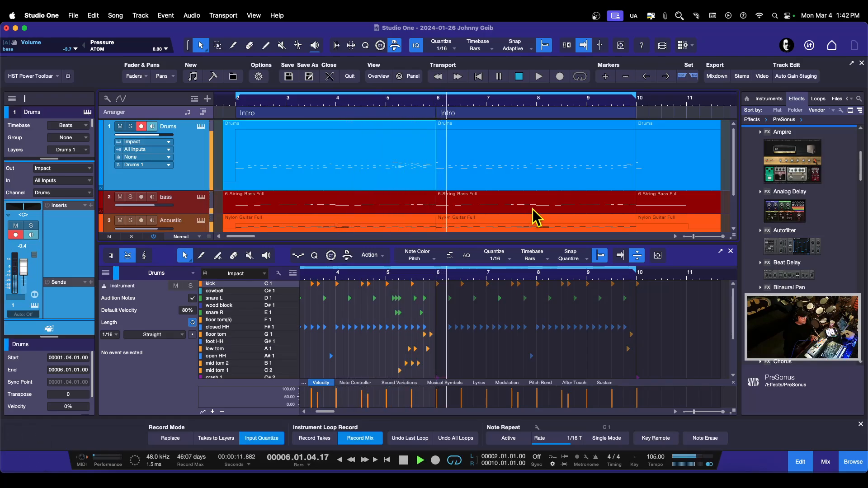
pyautogui.press('space')
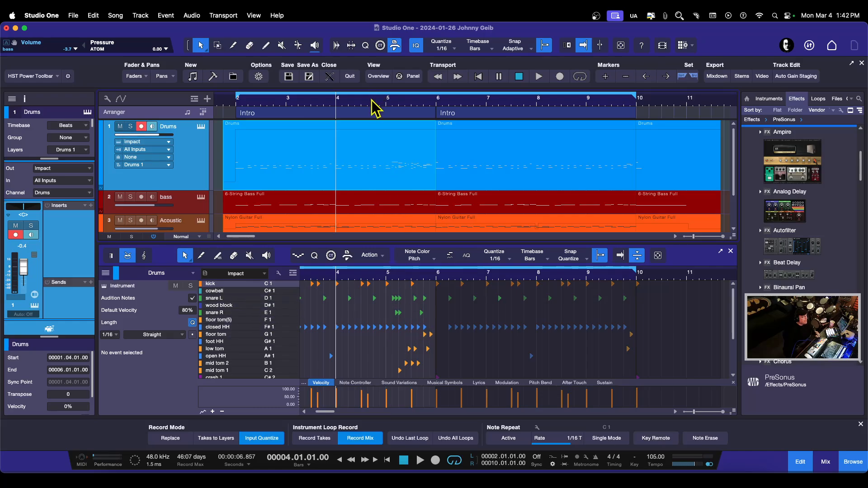
# - Delete the closed HH notes from 5.1.3 through the rest of bar 5 and play back the fill
pyautogui.moveTo(372, 100); pyautogui.dragTo(387, 108)
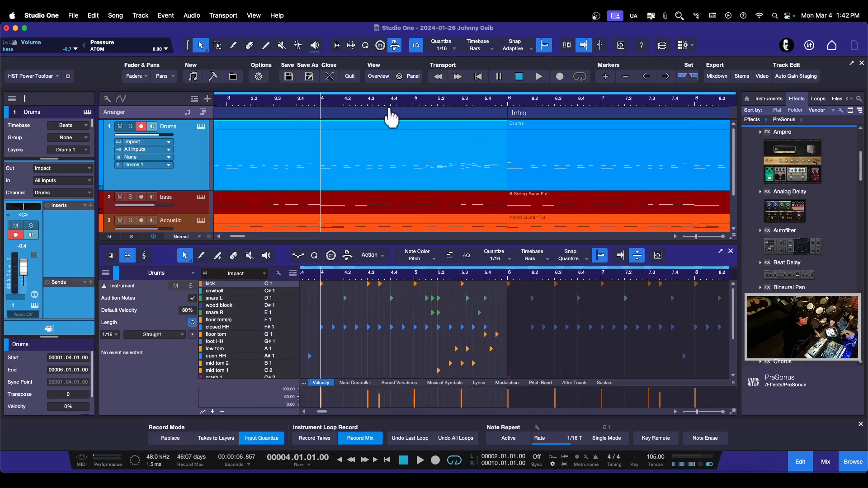
pyautogui.press('space')
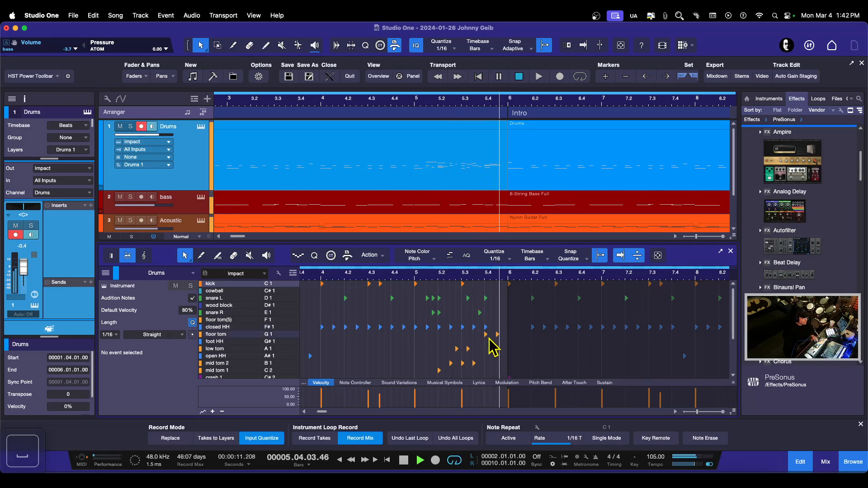
pyautogui.press('space')
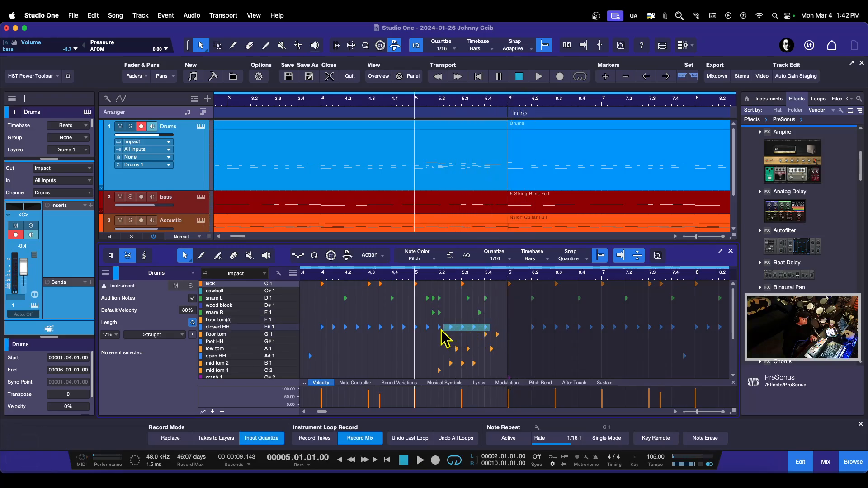
pyautogui.moveTo(427, 333); pyautogui.dragTo(426, 332)
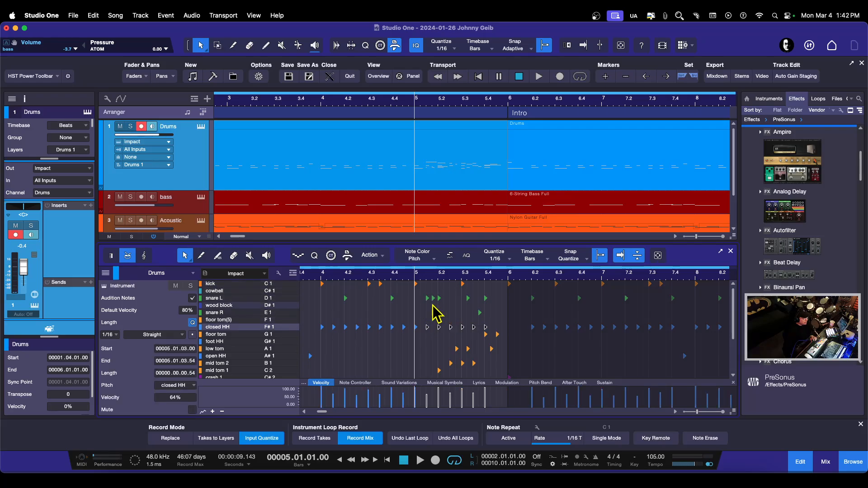
pyautogui.rightClick(439, 327)
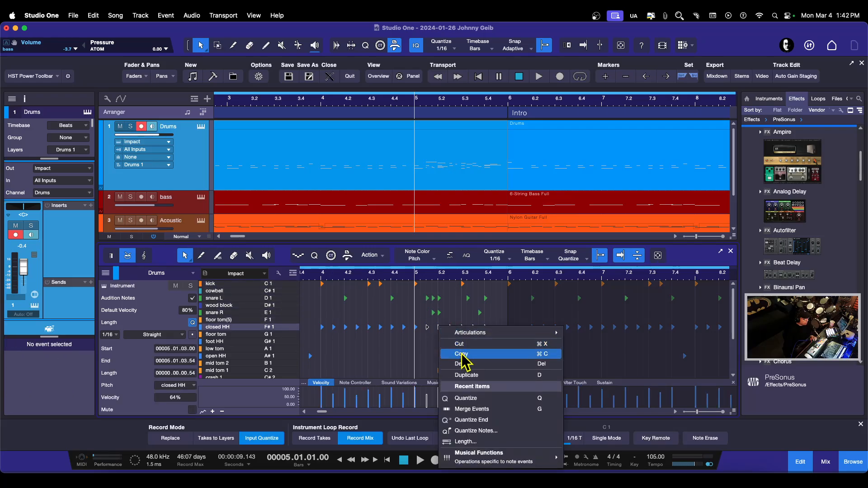
pyautogui.click(462, 363)
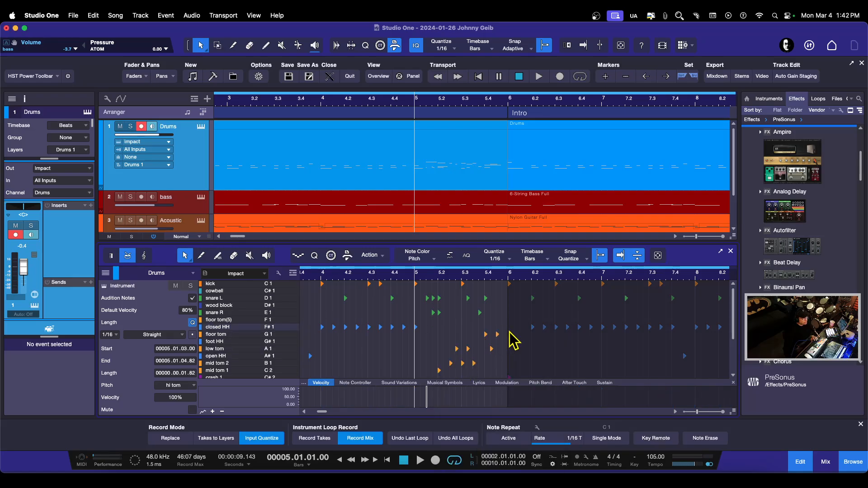
pyautogui.press('space')
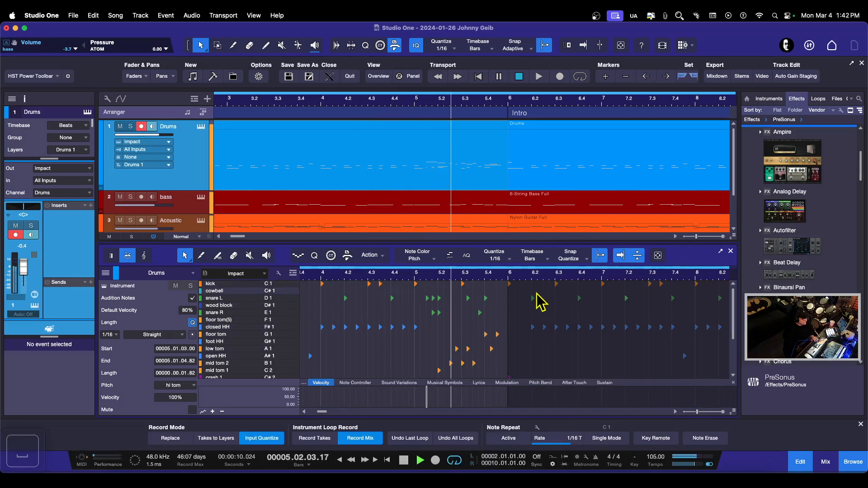
pyautogui.press('space')
# - Play back the existing drum part approaching bar 10, first from bar 9 and again from bar 8
pyautogui.moveTo(525, 109); pyautogui.dragTo(483, 99)
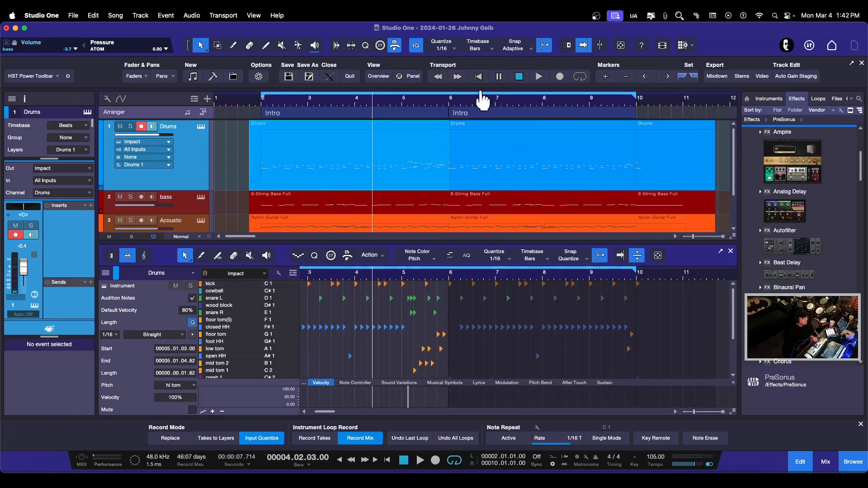
pyautogui.moveTo(643, 108); pyautogui.dragTo(600, 123)
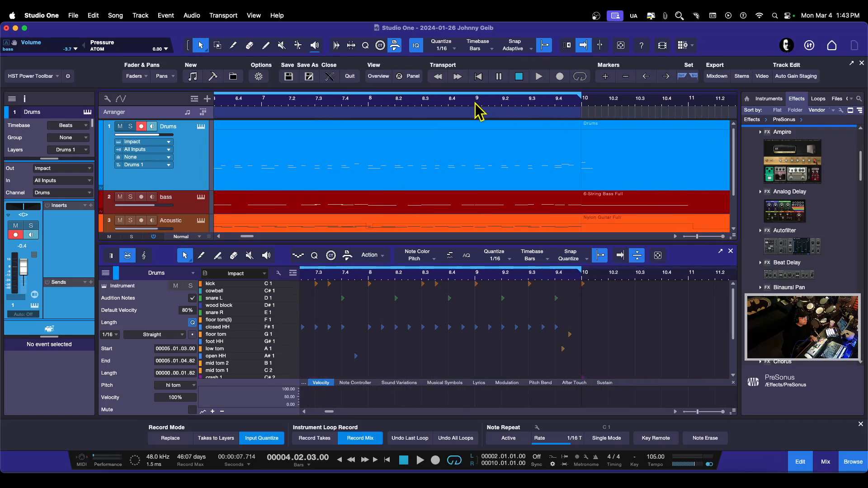
pyautogui.press('space')
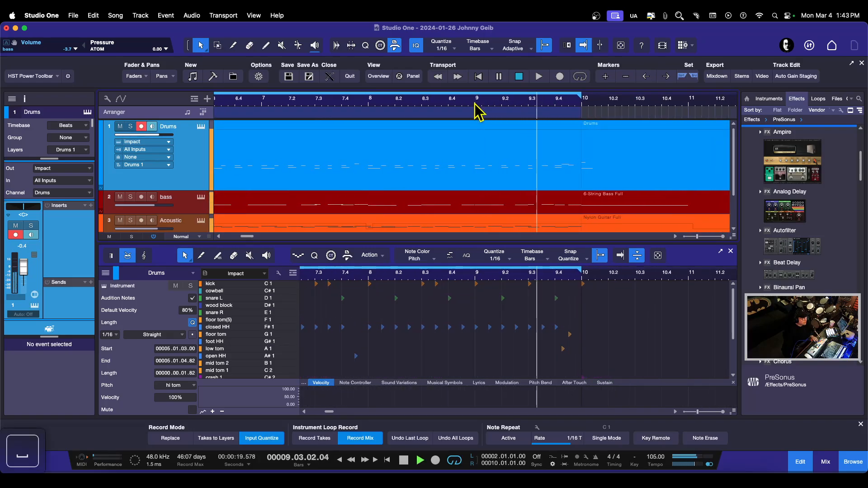
pyautogui.press('space')
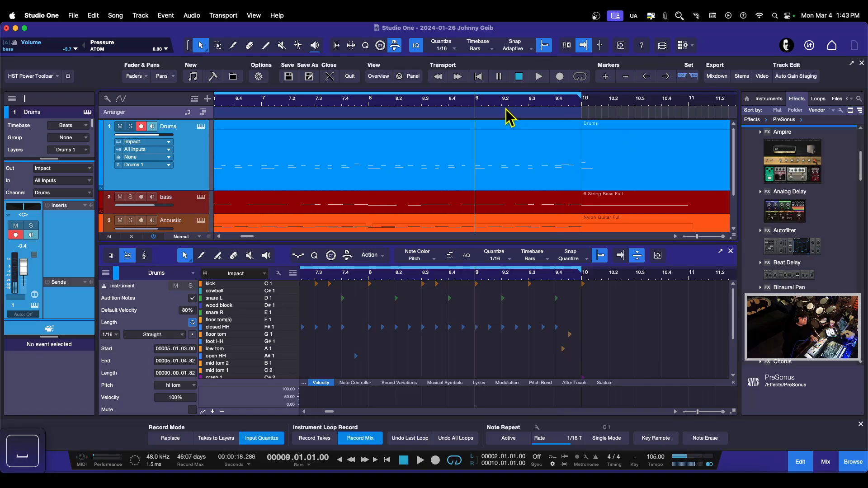
pyautogui.click(368, 104)
pyautogui.press('space')
pyautogui.press('space')
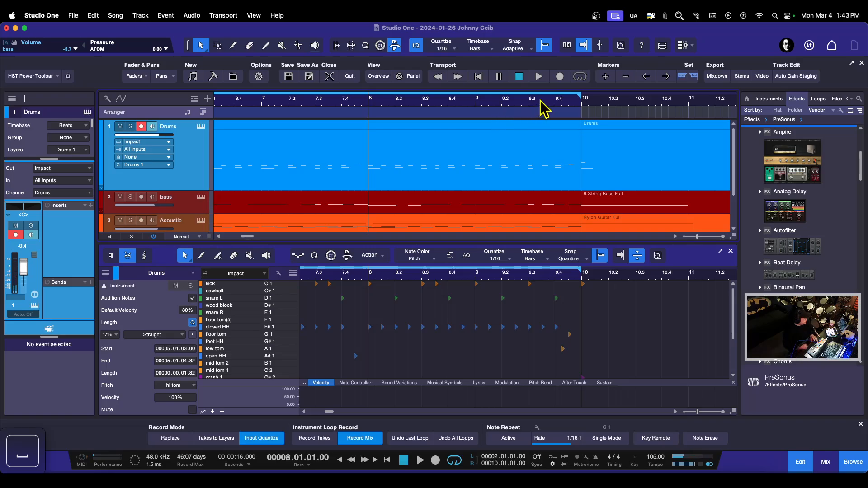
# - Record snare L and snare R hits into the bar 9 fill, play back, and start another recording pass from bar 8
pyautogui.press('KP_Multiply')
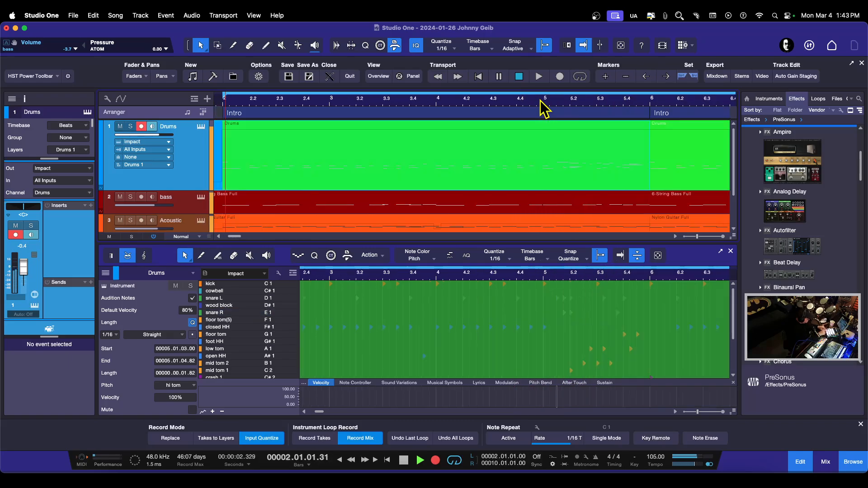
pyautogui.press('space')
pyautogui.press('space')
pyautogui.press('space')
pyautogui.press('space')
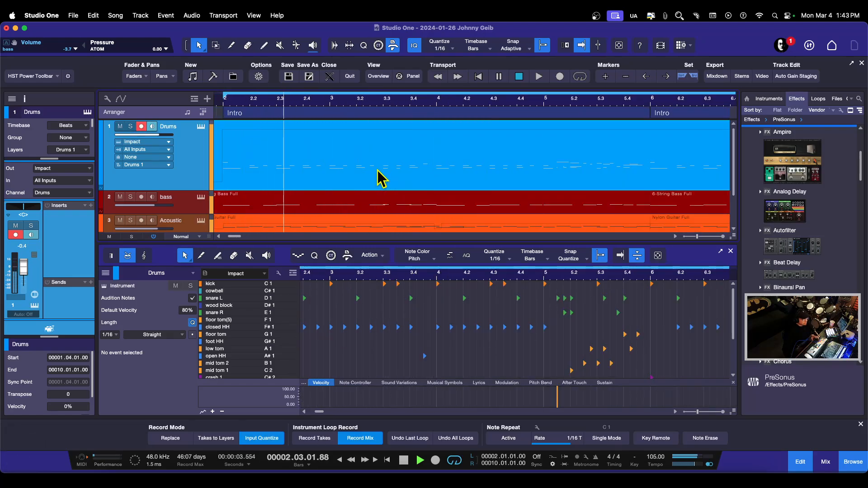
pyautogui.press('space')
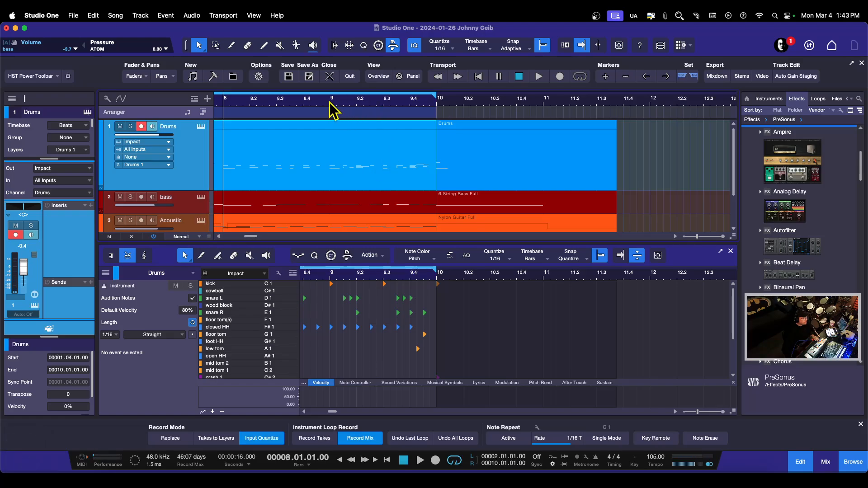
pyautogui.press('KP_Multiply')
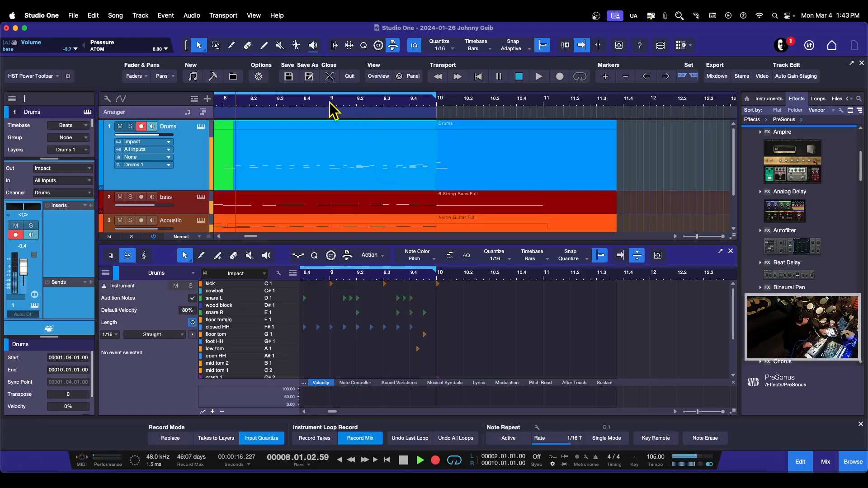
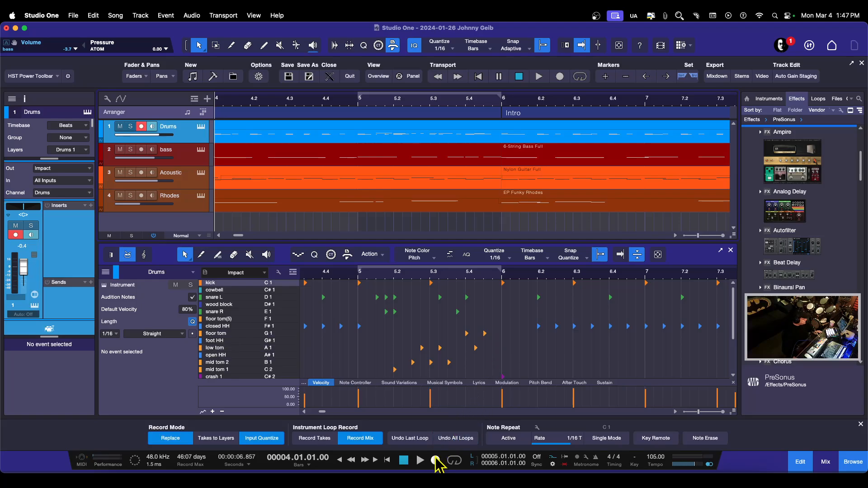
# - Record a tom fill over bar 5 in Replace mode, play it back from bar 4, and undo the take
pyautogui.click(435, 461)
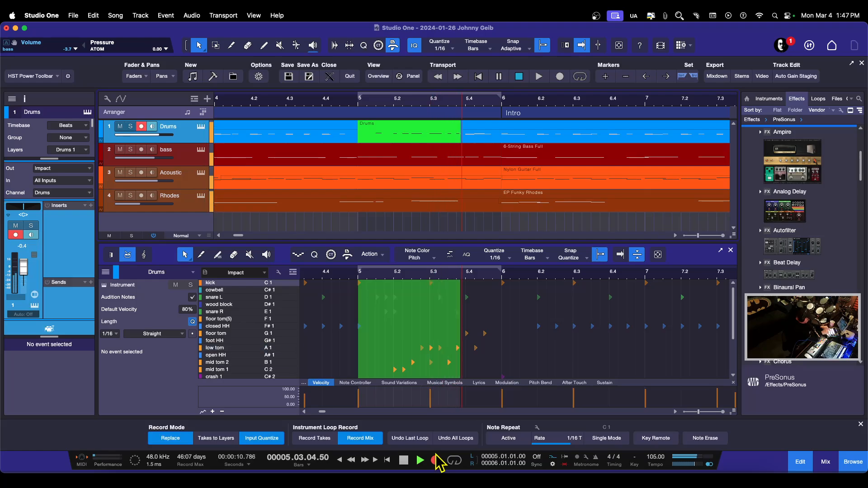
pyautogui.press('space')
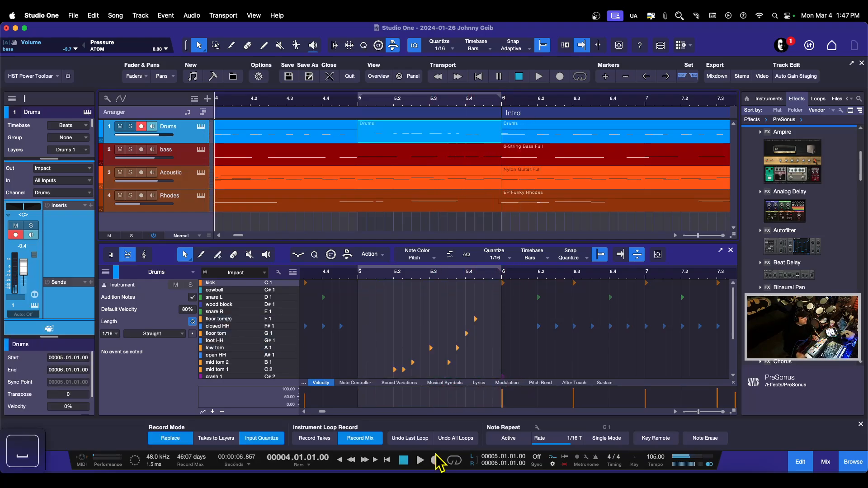
pyautogui.press('space')
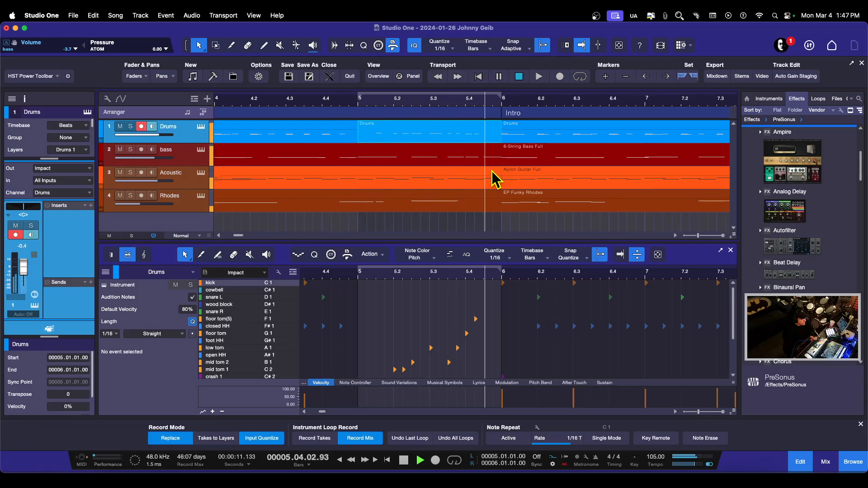
pyautogui.press('space')
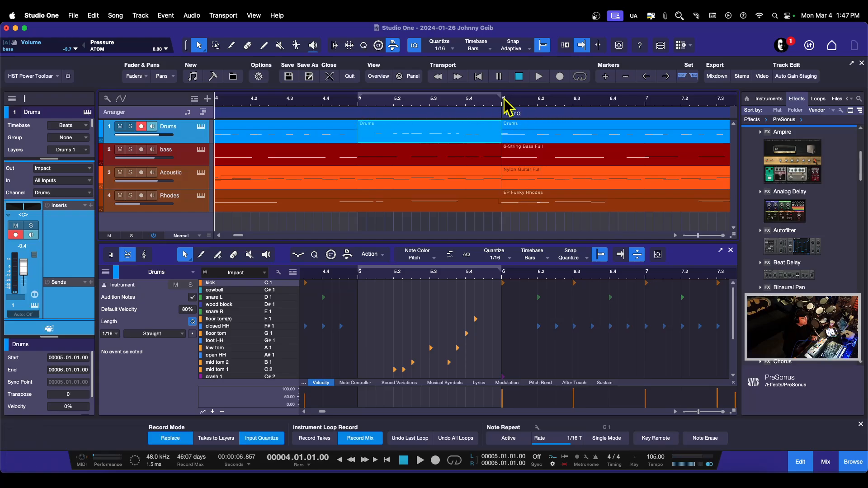
pyautogui.press('space')
pyautogui.press('space')
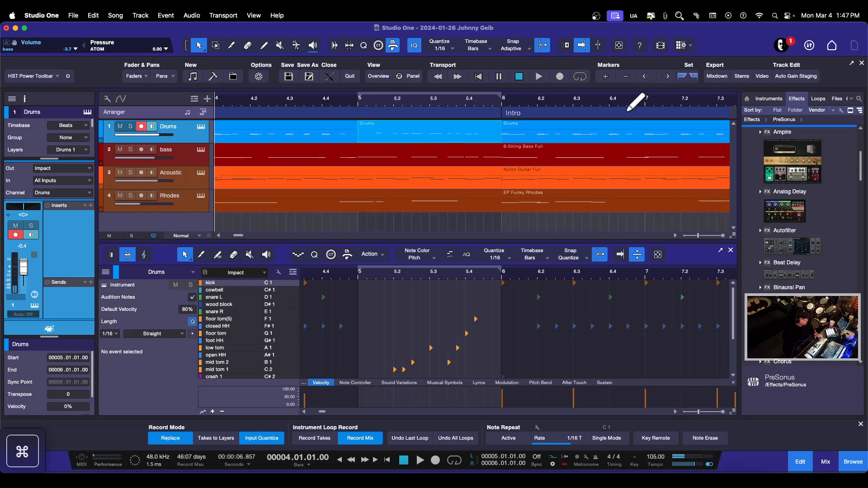
pyautogui.press('super+z')
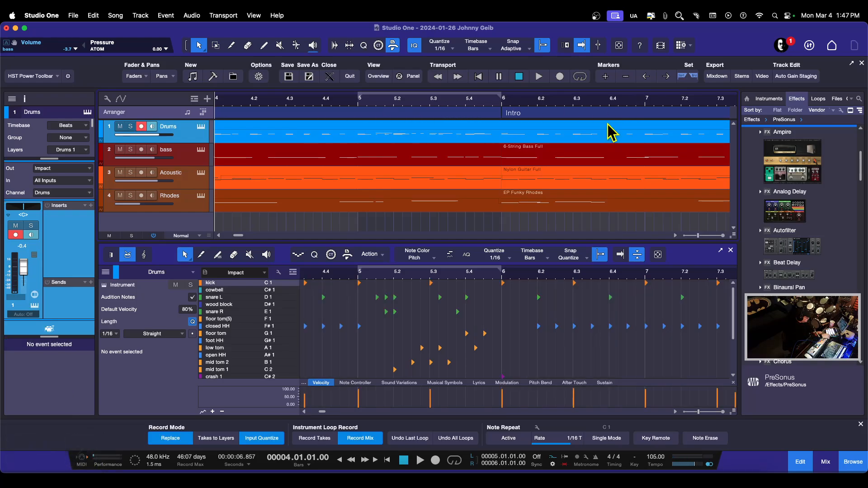
# - Record a kick, crash, snare and tom fill over bar 5 in Replace mode and play it back from bar 4
pyautogui.press('space')
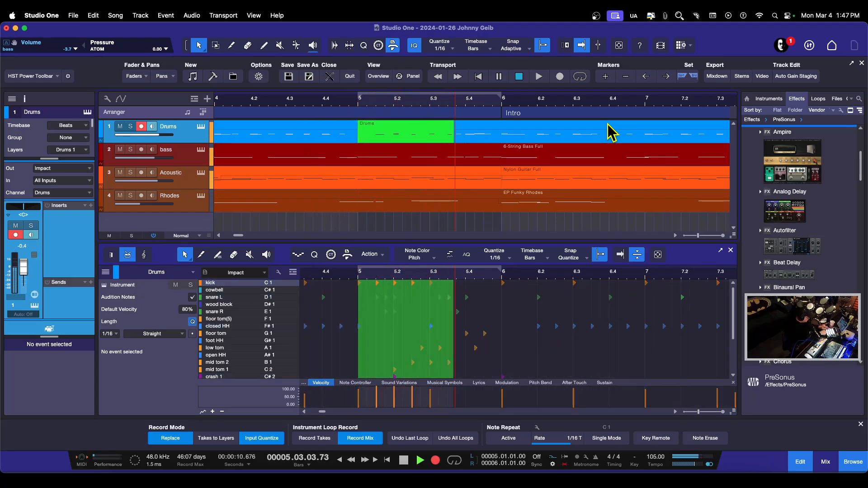
pyautogui.press('space')
pyautogui.press('space')
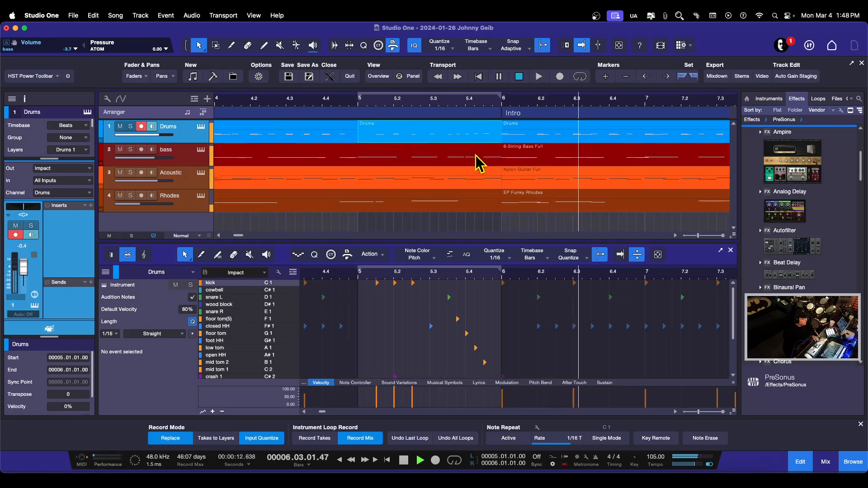
pyautogui.press('space')
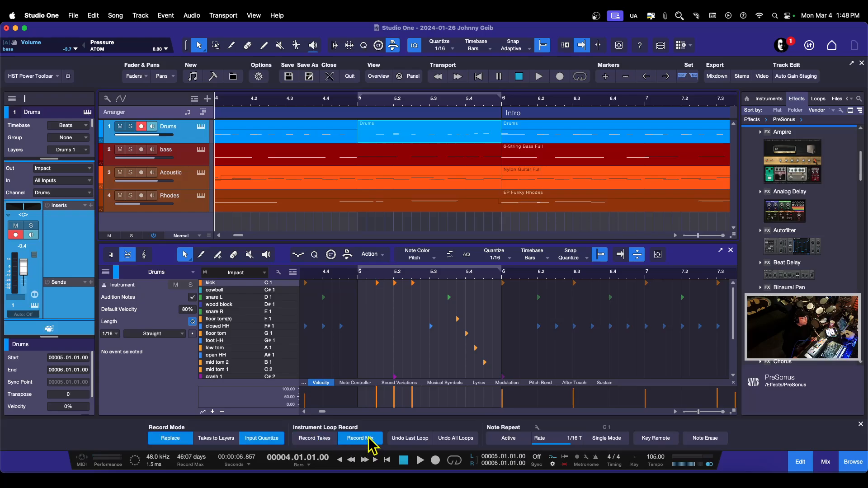
# - Turn off Replace mode, overdub a kick on the first beat of bar 5, and play back from bar 4
pyautogui.click(156, 441)
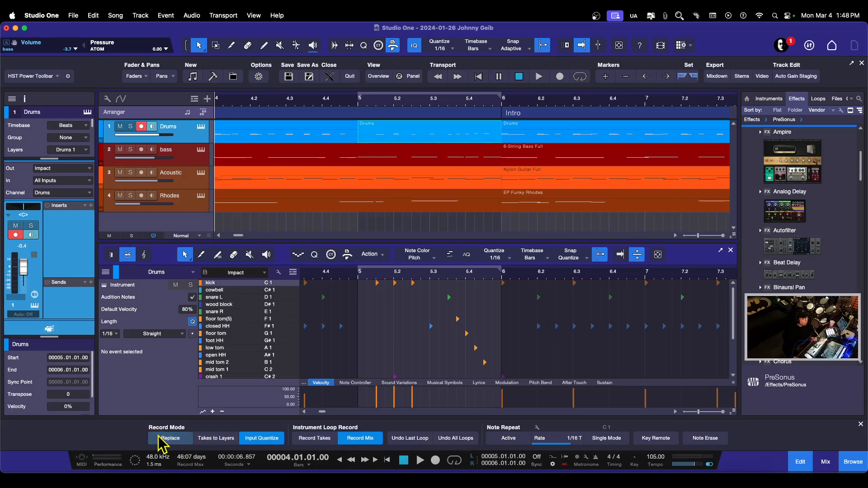
pyautogui.press('space')
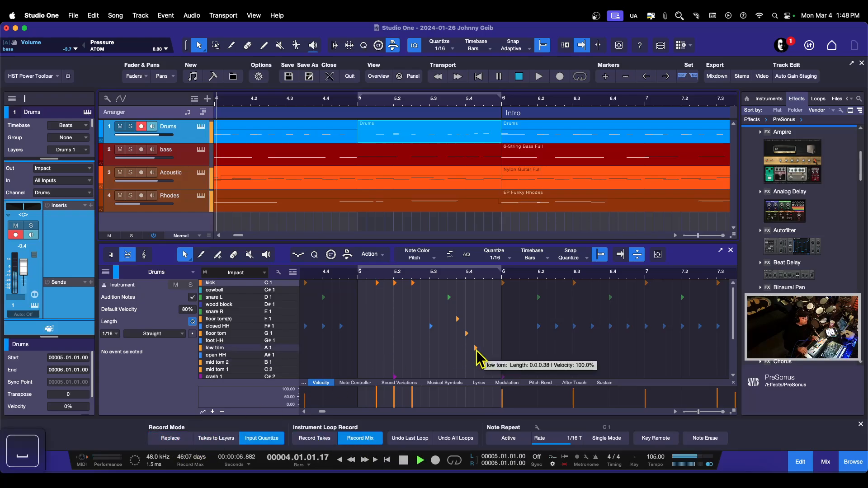
pyautogui.press('space')
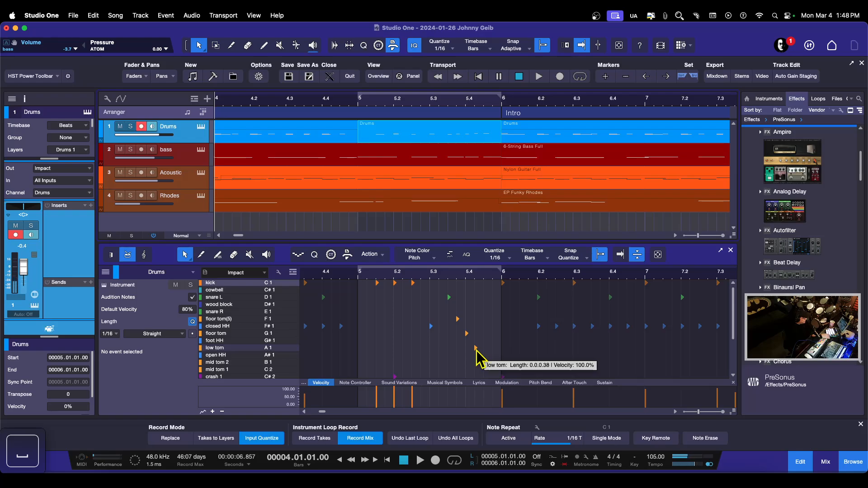
pyautogui.press('space')
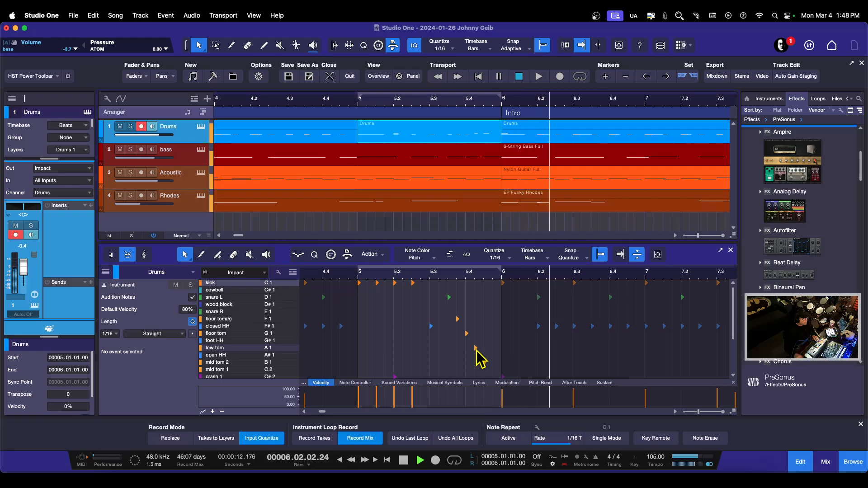
pyautogui.press('space')
pyautogui.press('space')
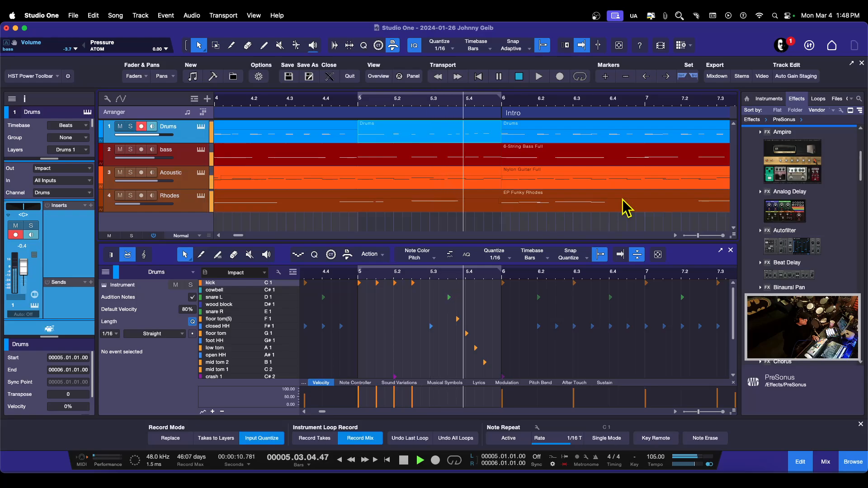
pyautogui.press('space')
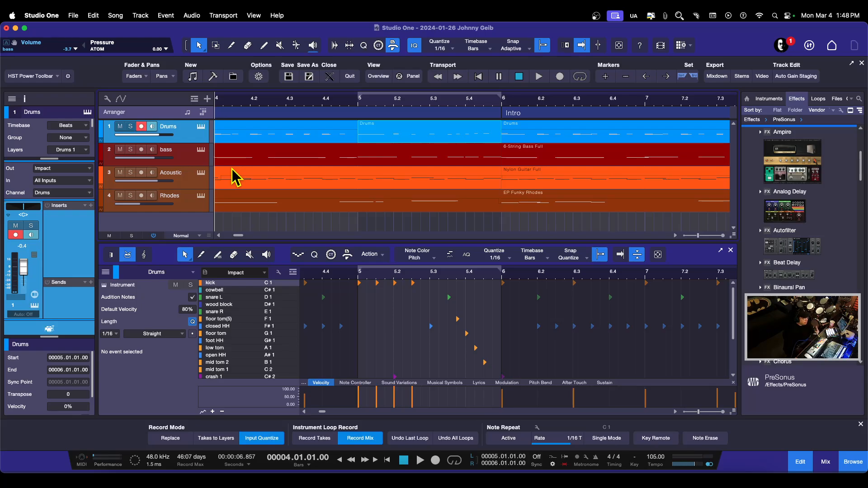
# - Undo the kick overdub and the replacement fill in bar 5, and play back from 4.4
pyautogui.press('super+z')
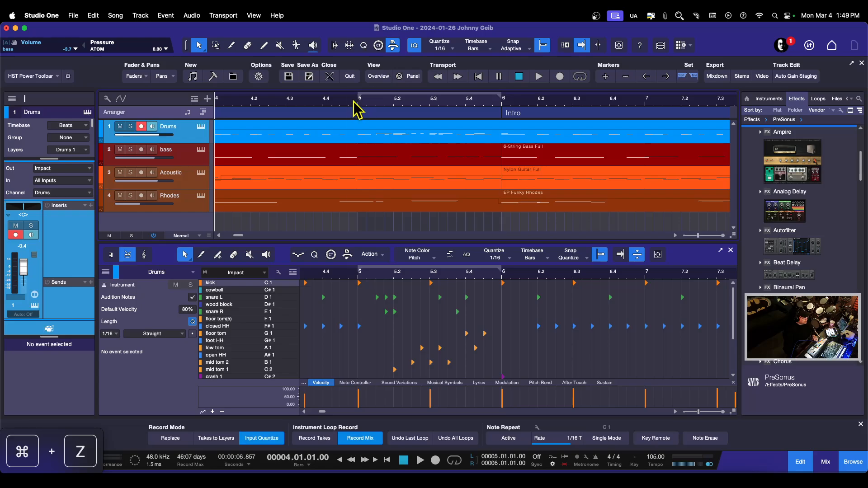
pyautogui.press('space')
pyautogui.press('space')
# - Undo the bar 5 closed HH deletion, snare overdubs and tom fill, and play back the original drum part from 4.4
pyautogui.press('super+z')
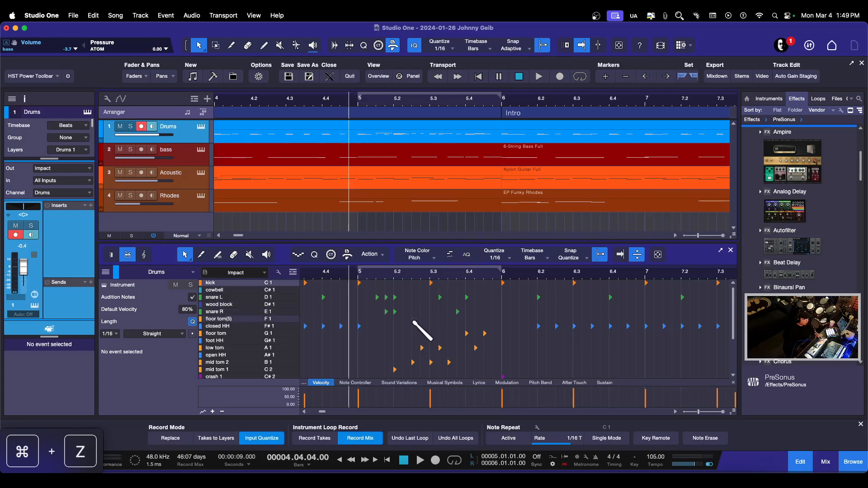
pyautogui.press('super+z')
pyautogui.press('super+z')
pyautogui.press('super+z')
pyautogui.press('super+z')
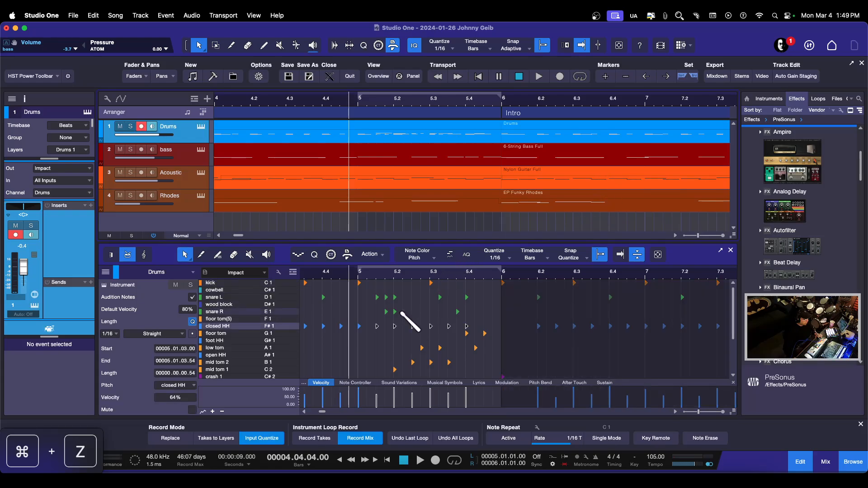
pyautogui.press('super+z')
pyautogui.scroll(-2, 407, 316)
pyautogui.press('super+z')
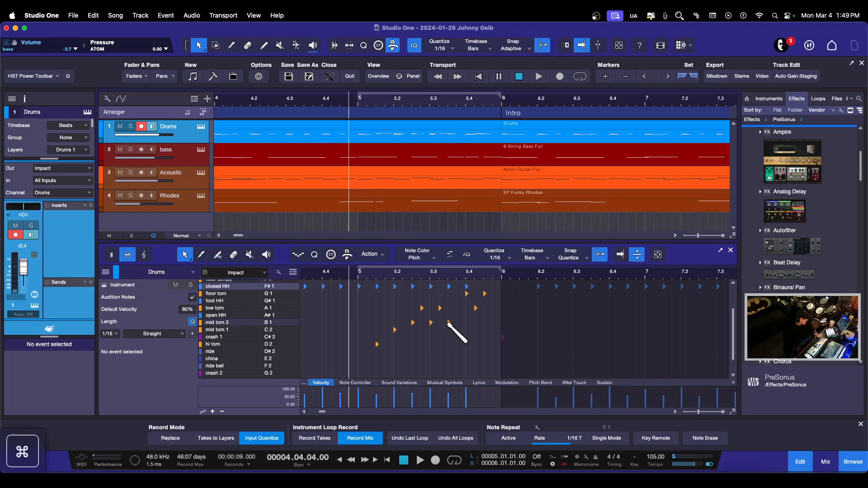
pyautogui.press('space')
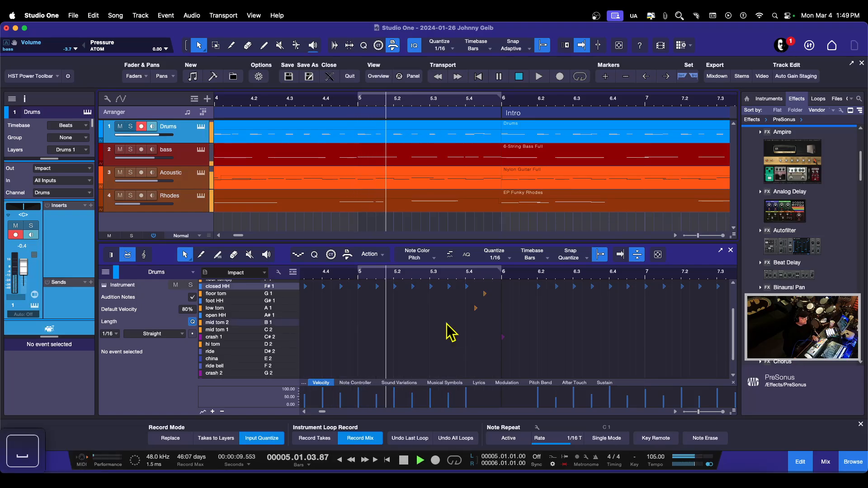
pyautogui.press('space')
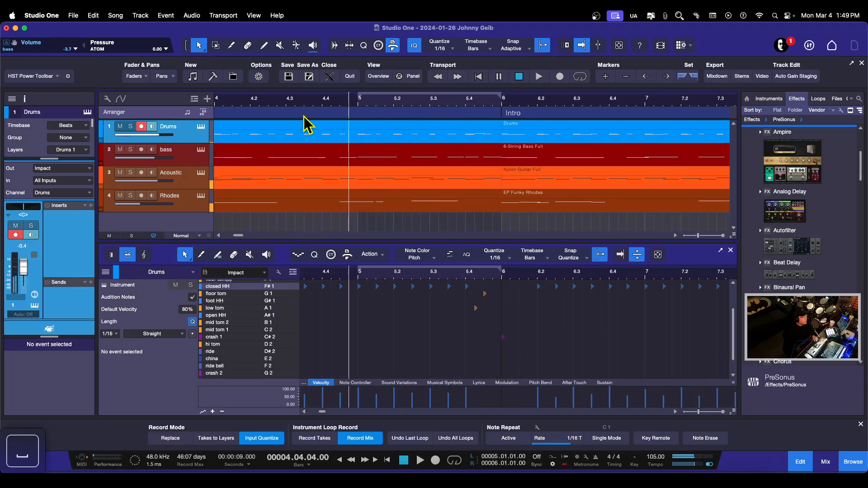
# - Duplicate the Drums track without its events and view the Impact XT instrument assigned to the duplicate
pyautogui.rightClick(189, 141)
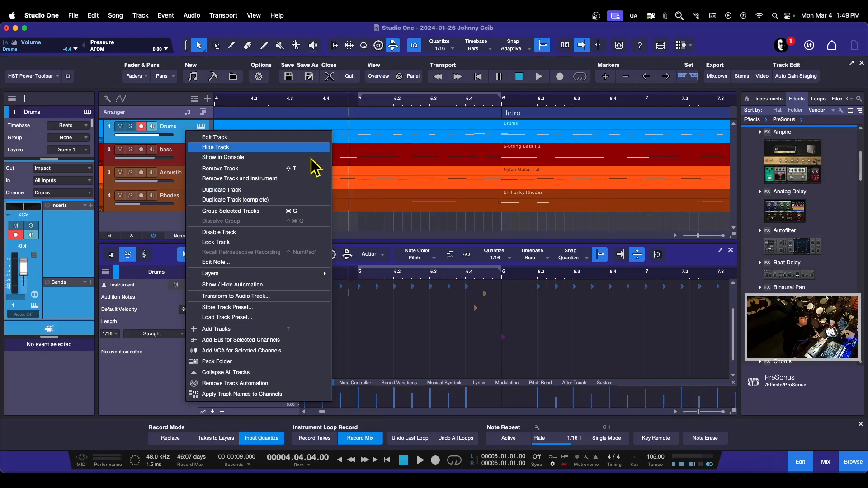
pyautogui.click(225, 191)
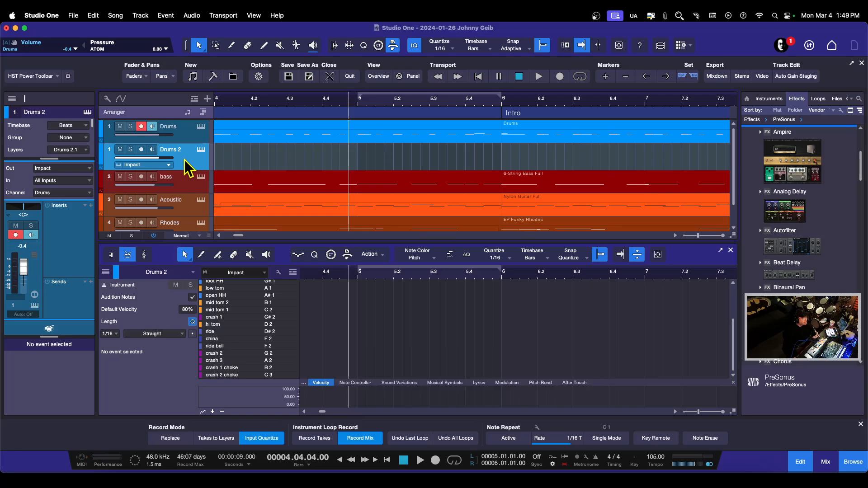
pyautogui.click(201, 149)
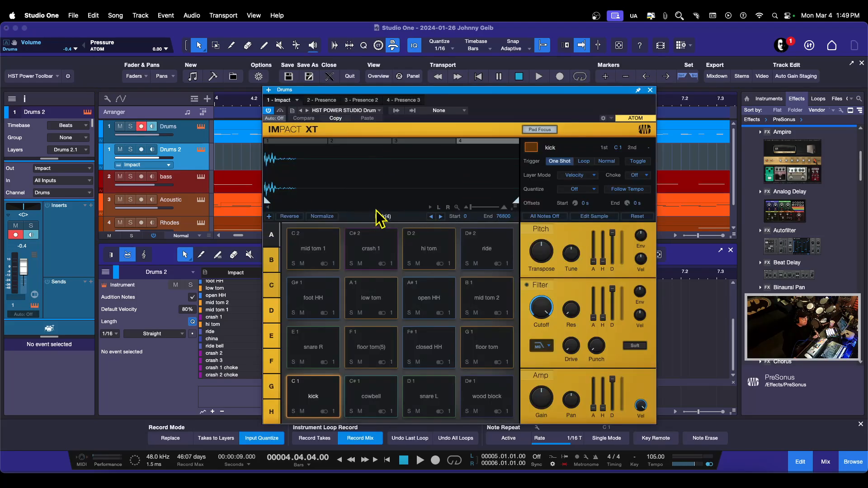
pyautogui.click(649, 90)
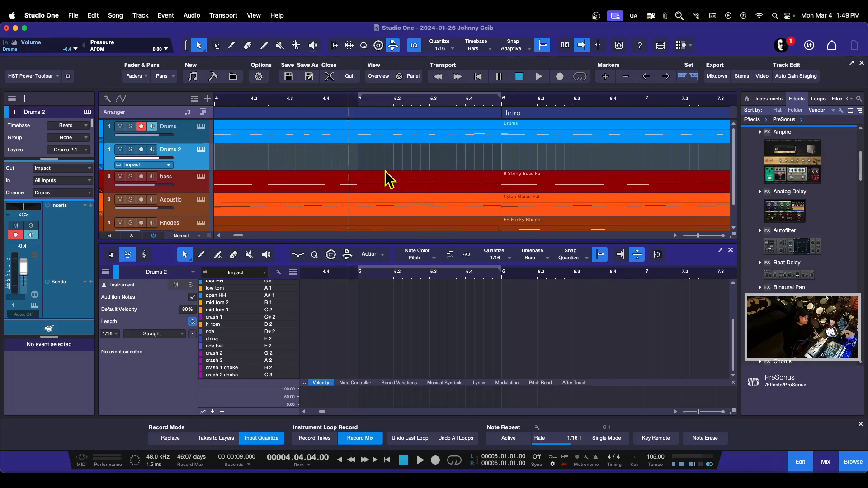
# - Play from bar 4, undo the last change, and arm Drums 2 instead of Drums for recording
pyautogui.click(216, 104)
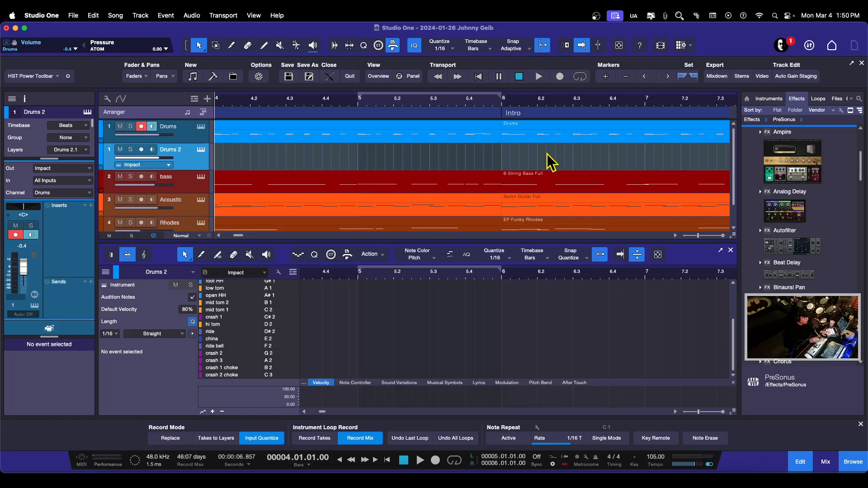
pyautogui.press('space')
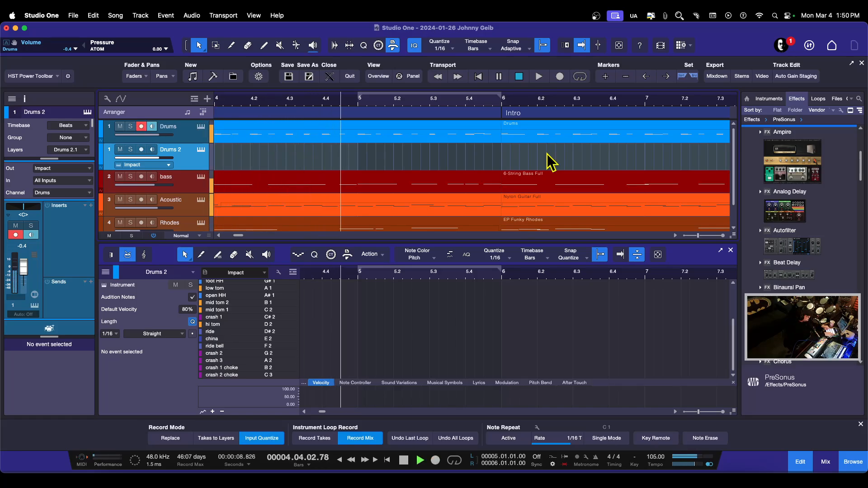
pyautogui.press('space')
pyautogui.hotkey('ctrl', 'z')
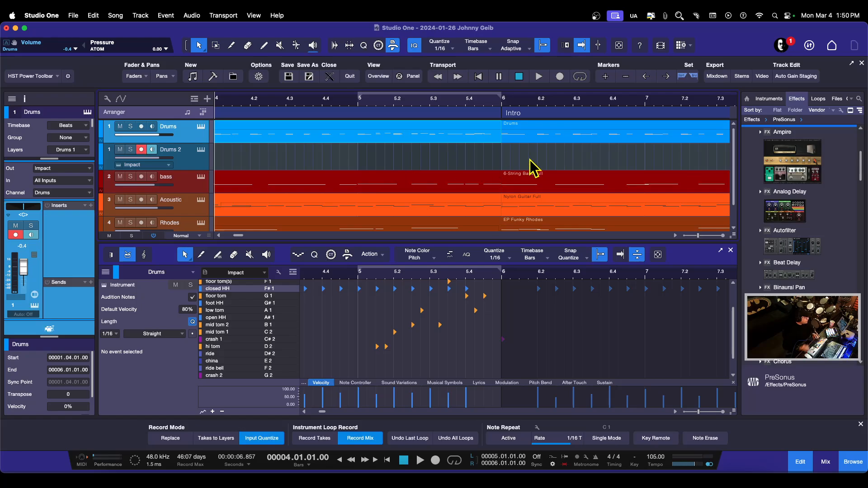
# - Record a tom fill in bar 5 on the Drums 2 track, starting playback from bar 4, and play it back
pyautogui.press('space')
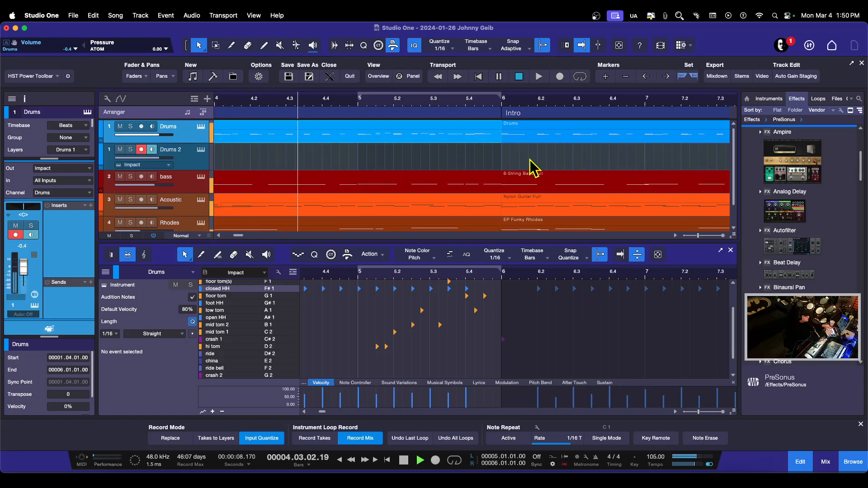
pyautogui.press('KP_Multiply')
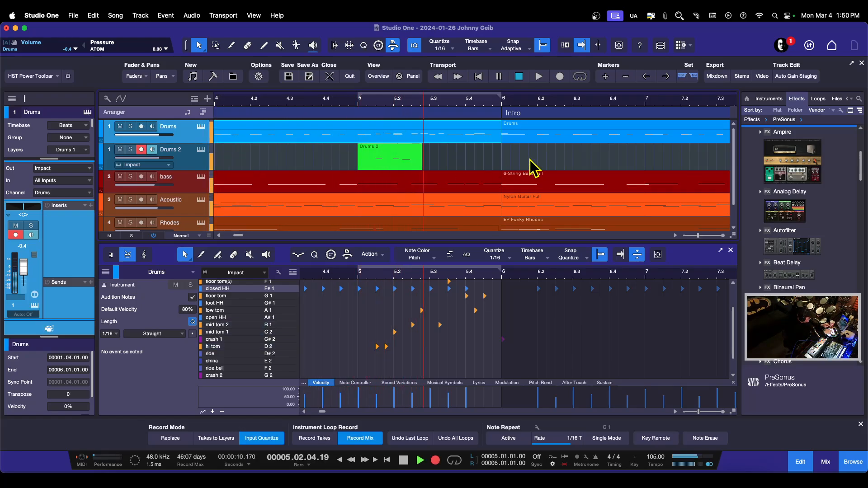
pyautogui.press('space')
pyautogui.press('space')
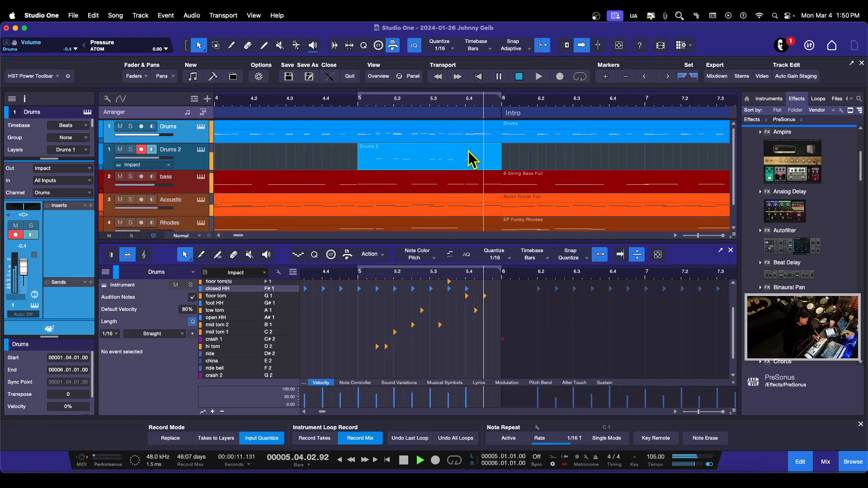
pyautogui.press('space')
# - Try moving the bar 5 fill event from Drums 2 onto the Drums track and play it back from bar 4
pyautogui.click(431, 147)
pyautogui.moveTo(432, 145); pyautogui.dragTo(433, 138)
pyautogui.press('space')
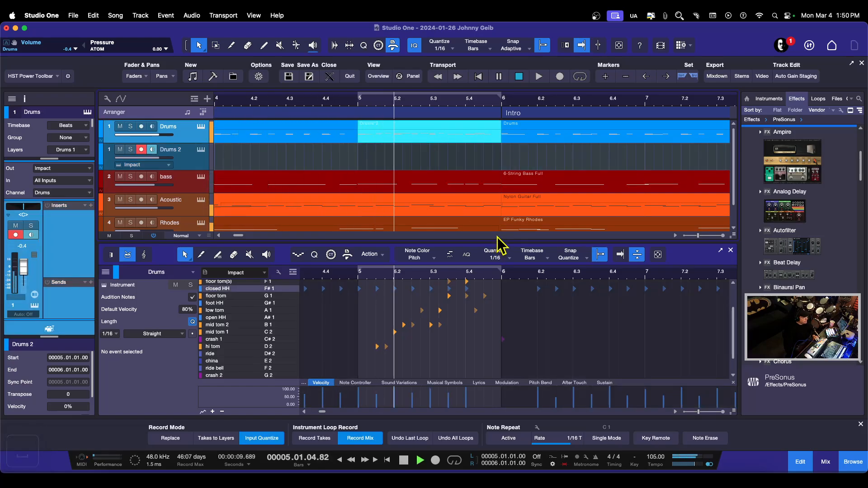
pyautogui.press('space')
# - With Replace mode on, try the Drums 2 fill event over bar 5 of the Drums track and return it to Drums 2
pyautogui.click(171, 438)
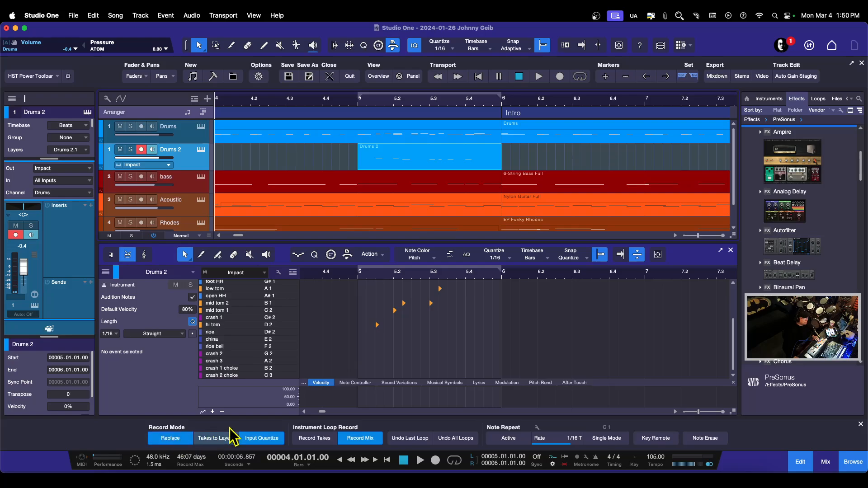
pyautogui.moveTo(427, 169); pyautogui.dragTo(430, 147)
pyautogui.press('space')
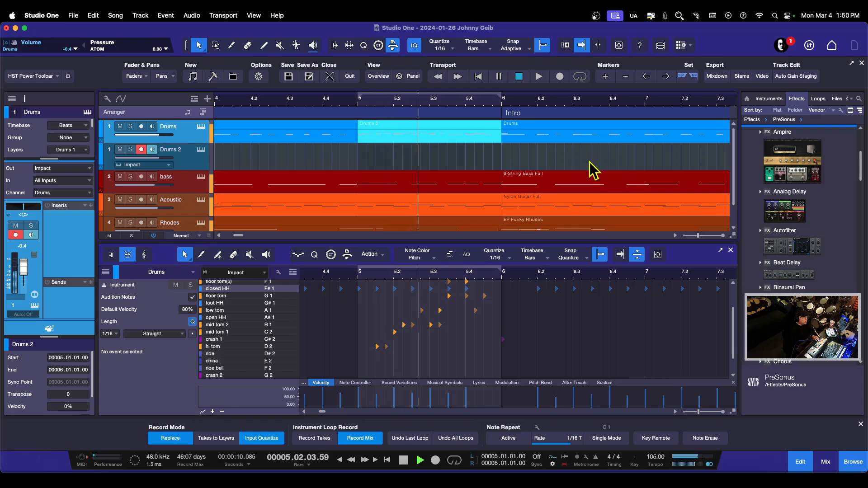
pyautogui.press('space')
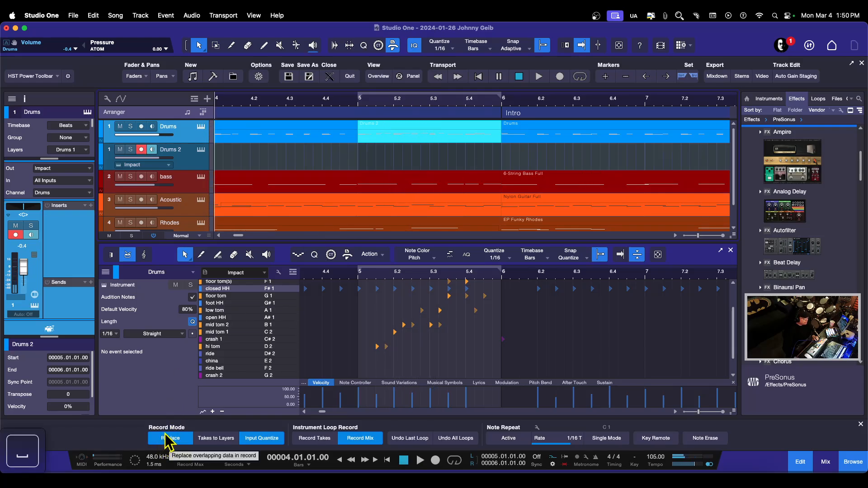
pyautogui.moveTo(427, 129); pyautogui.dragTo(429, 158)
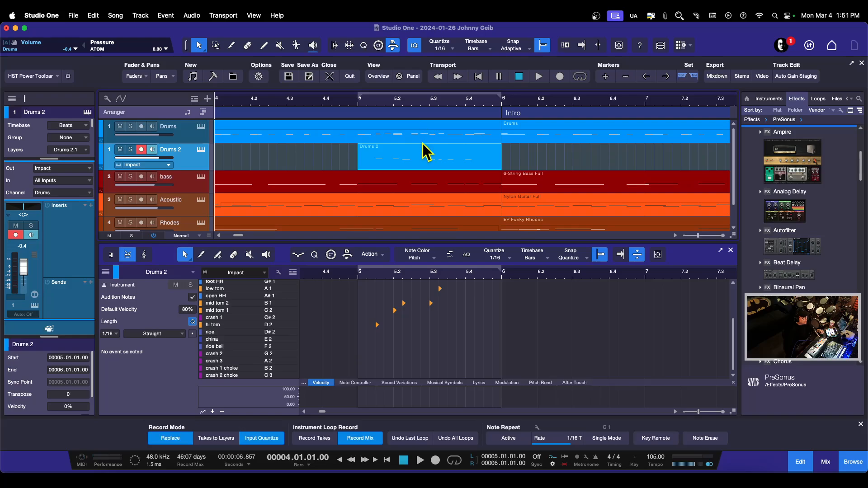
# - Turn off Replace mode, move the Drums 2 fill event onto bar 5 of the Drums track, and play back from bar 4
pyautogui.click(189, 439)
pyautogui.moveTo(433, 171); pyautogui.dragTo(432, 147)
pyautogui.press('space')
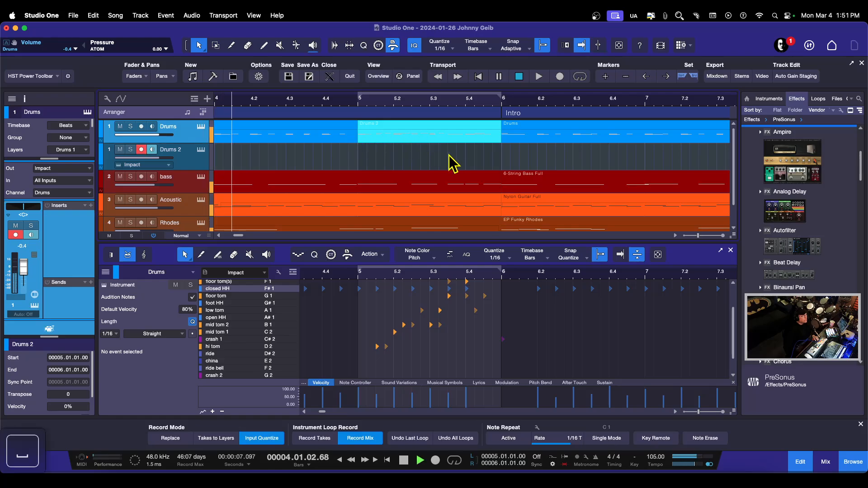
pyautogui.press('space')
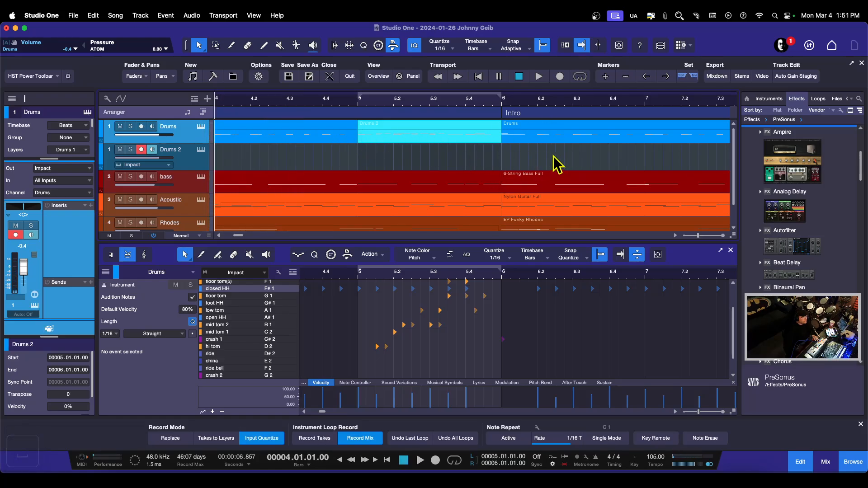
pyautogui.press('space')
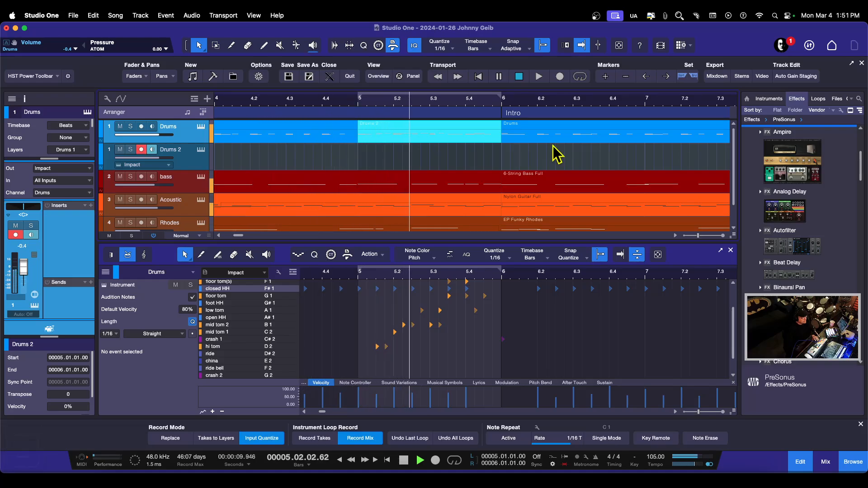
pyautogui.press('space')
# - Merge the bar 5 fill with the surrounding Drums events into one event and play it back from bar 4
pyautogui.moveTo(542, 155); pyautogui.dragTo(308, 129)
pyautogui.rightClick(430, 131)
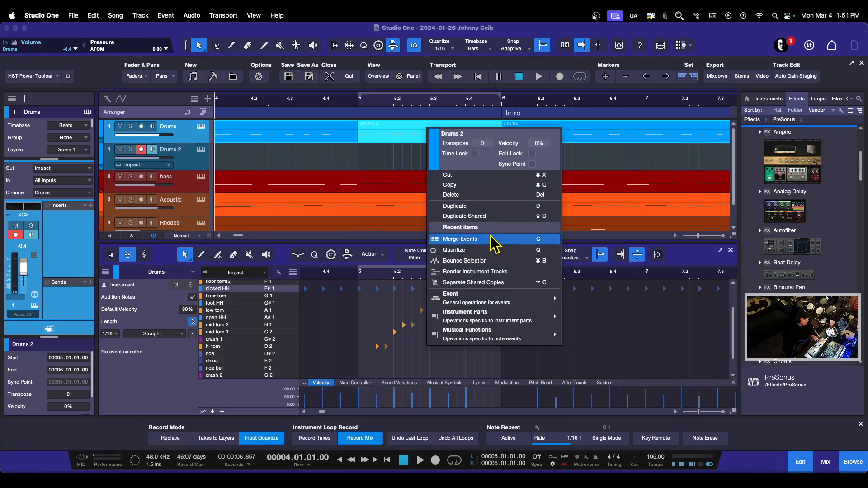
pyautogui.click(461, 239)
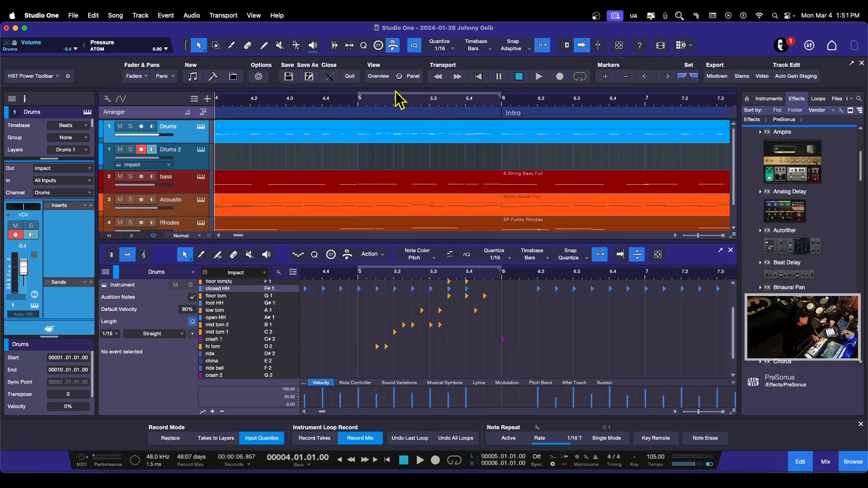
pyautogui.press('space')
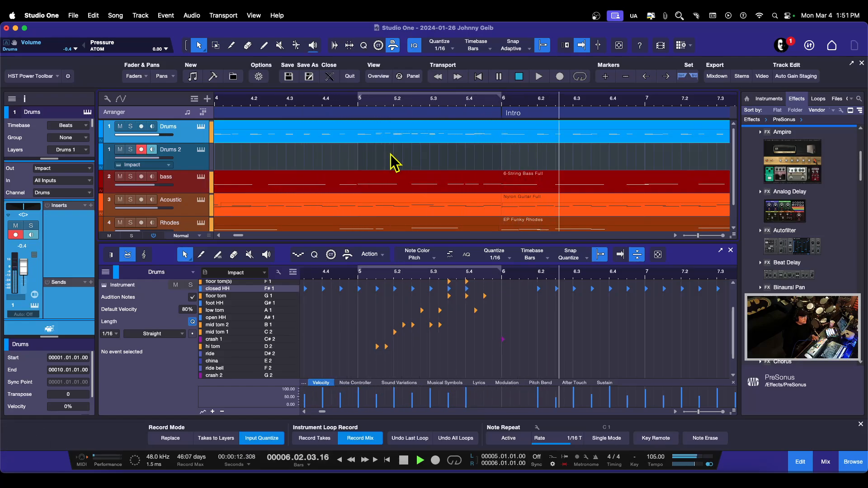
pyautogui.press('space')
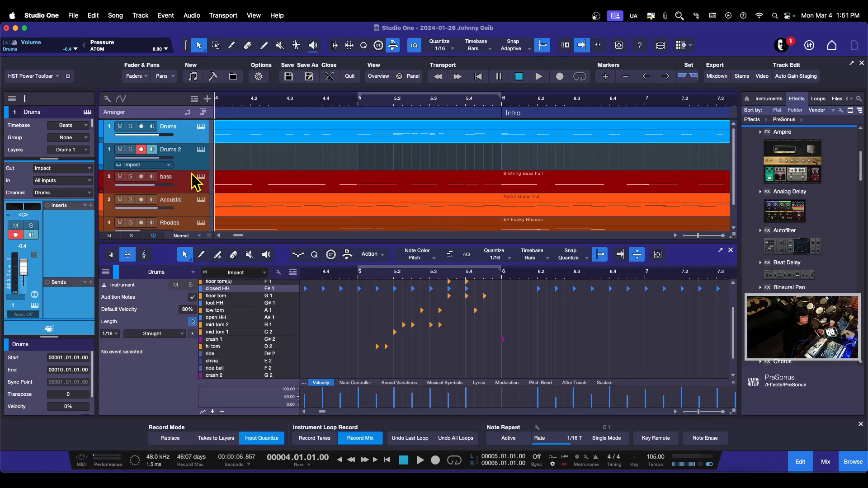
# - Adjust the heights of the Drums 2 track and the note editor, and compare the Drums notes in piano and drum views
pyautogui.moveTo(192, 170); pyautogui.dragTo(193, 184)
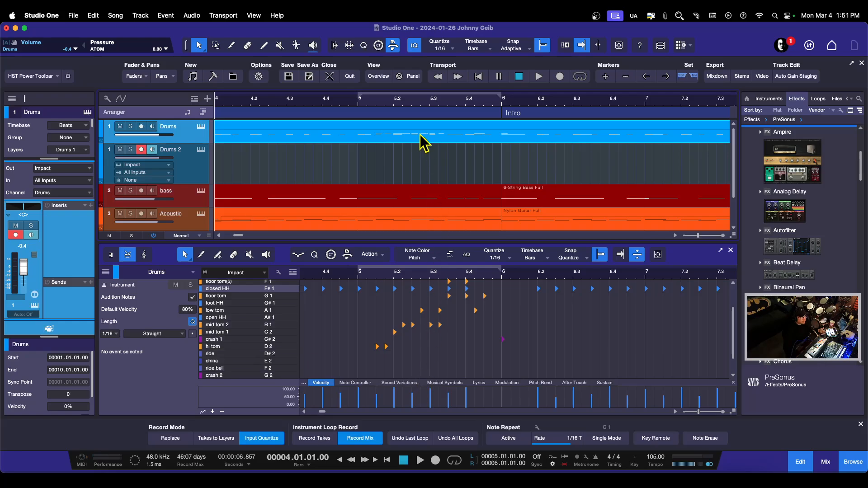
pyautogui.moveTo(195, 184); pyautogui.dragTo(194, 168)
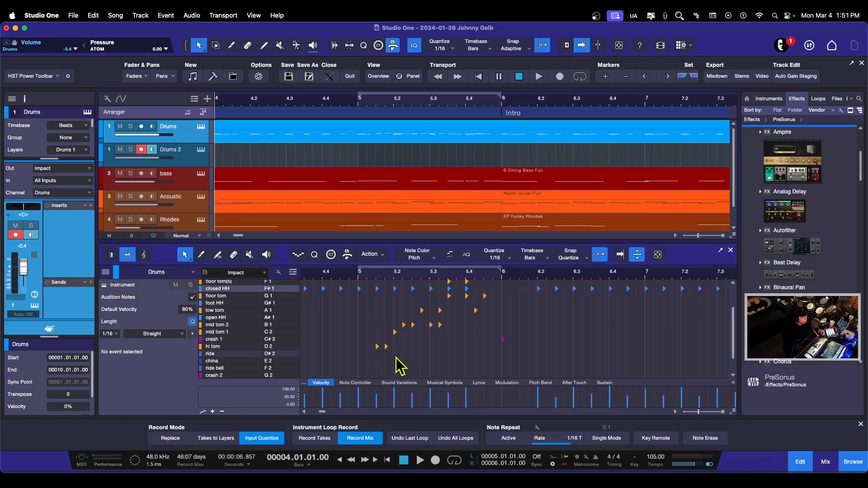
pyautogui.moveTo(502, 242); pyautogui.dragTo(502, 226)
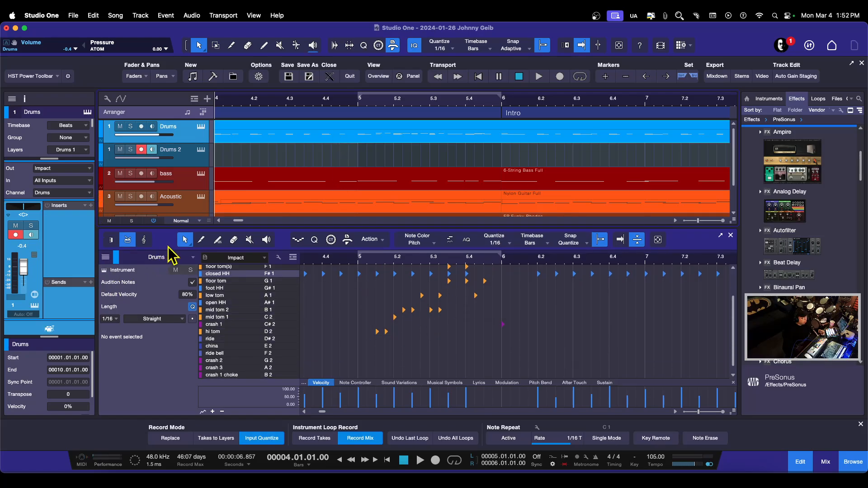
pyautogui.click(112, 242)
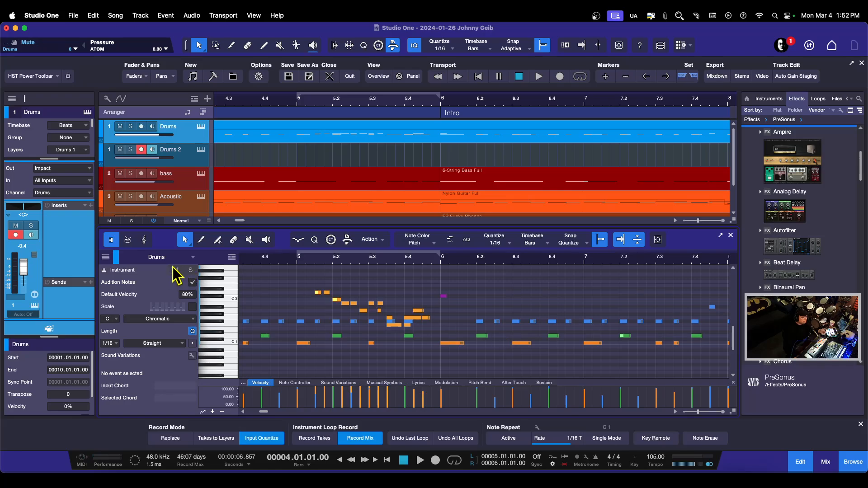
pyautogui.click(129, 241)
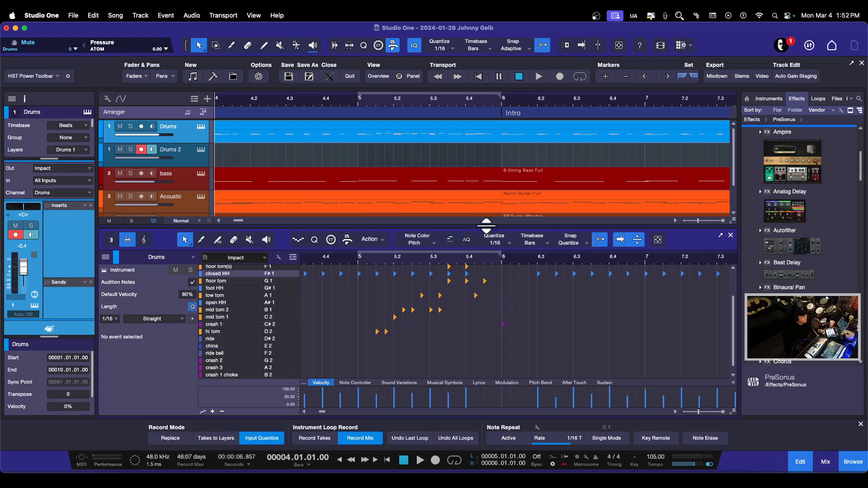
pyautogui.moveTo(486, 222); pyautogui.dragTo(482, 264)
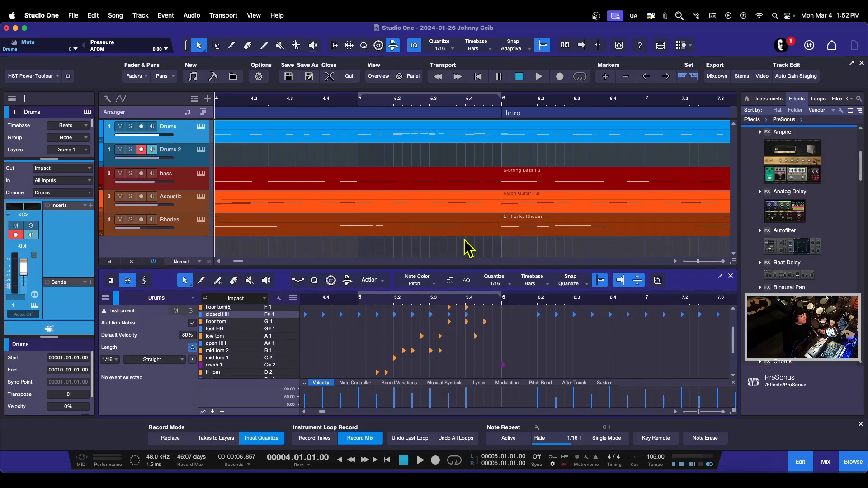